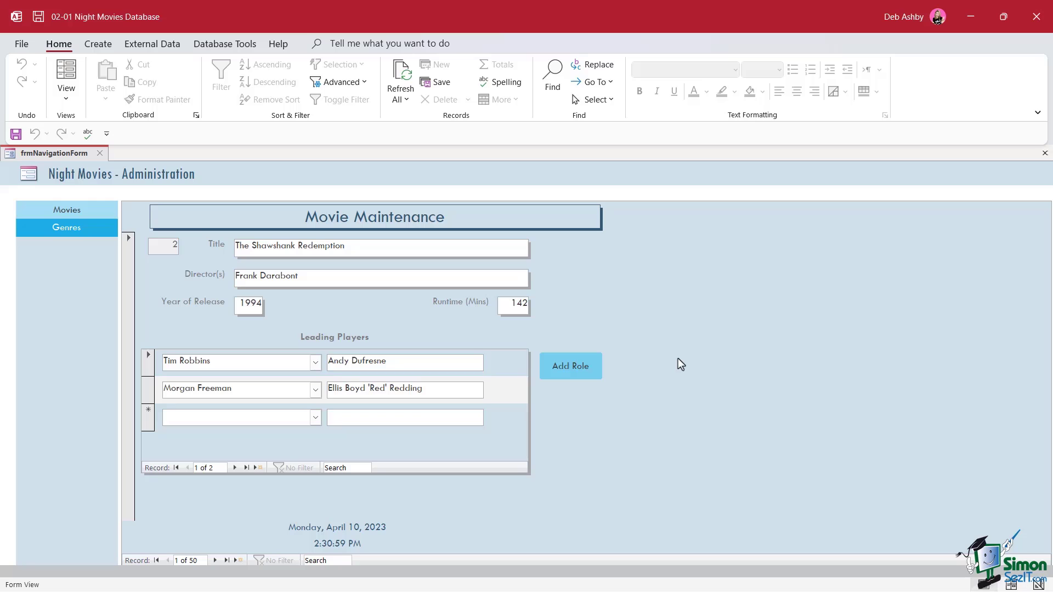
Step: Show the Navigation Pane listing all Night Movies database objects beside the Movie Maintenance form
key("F11")
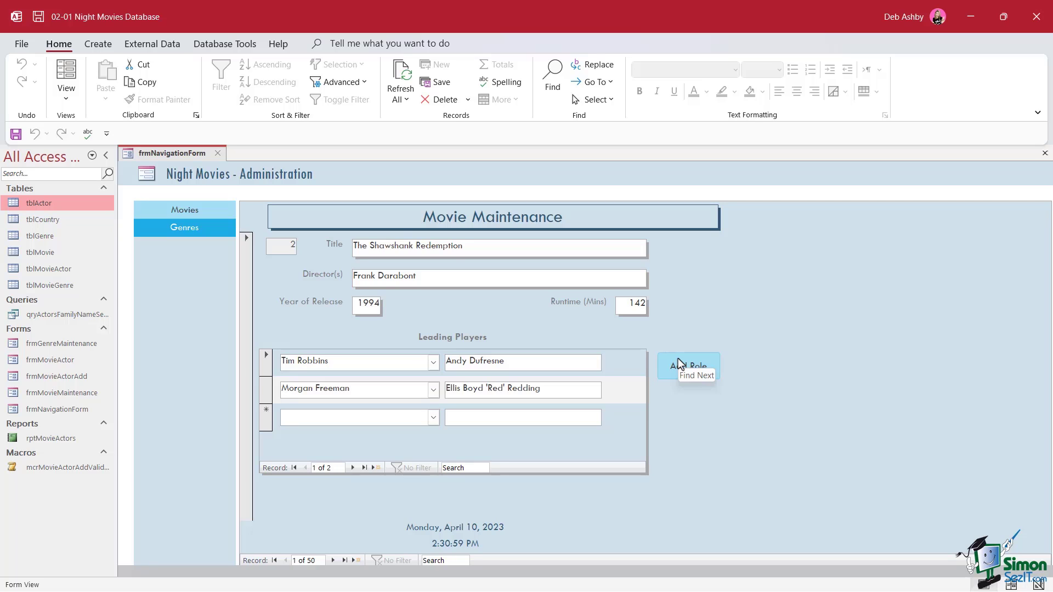
Step: Open tblActor in Datasheet view to display its 30 actor records
double_click(40, 203)
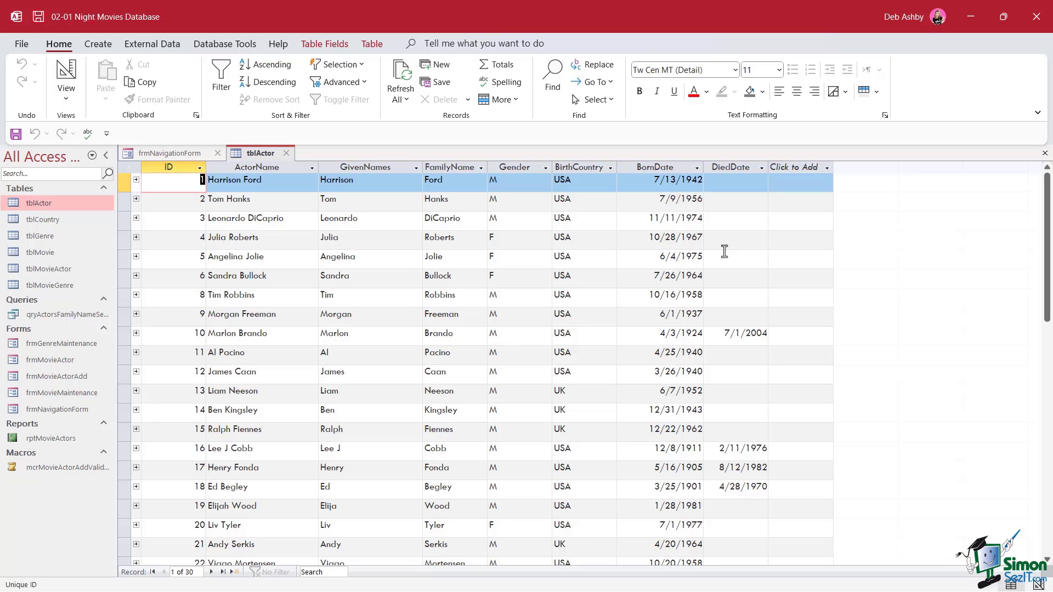
key("ctrl+s")
Step: Close the navigation form and switch tblActor between Design and Datasheet views
left_click(218, 154)
right_click(156, 155)
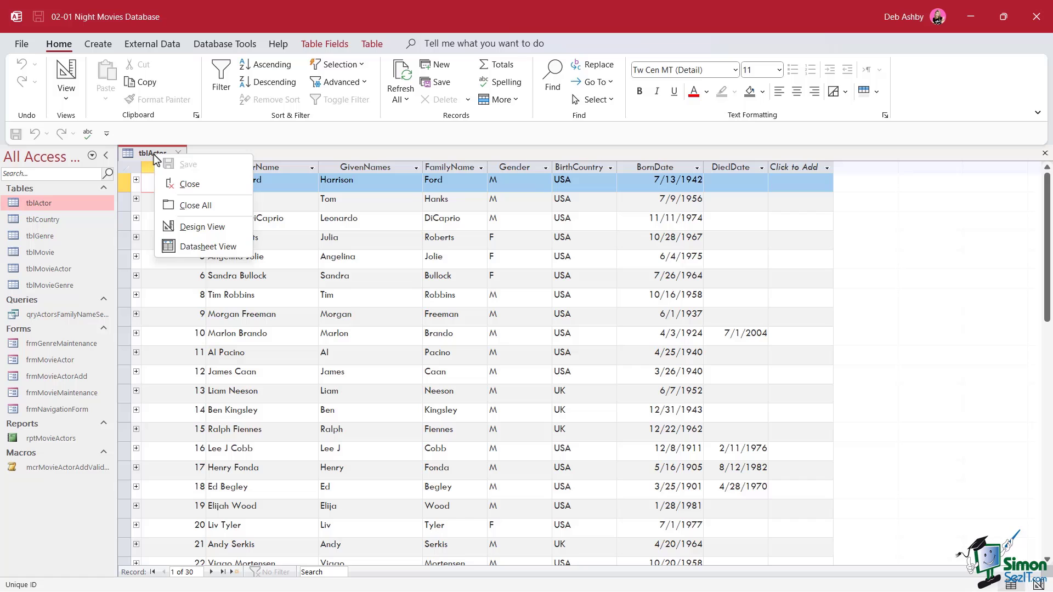
left_click(222, 232)
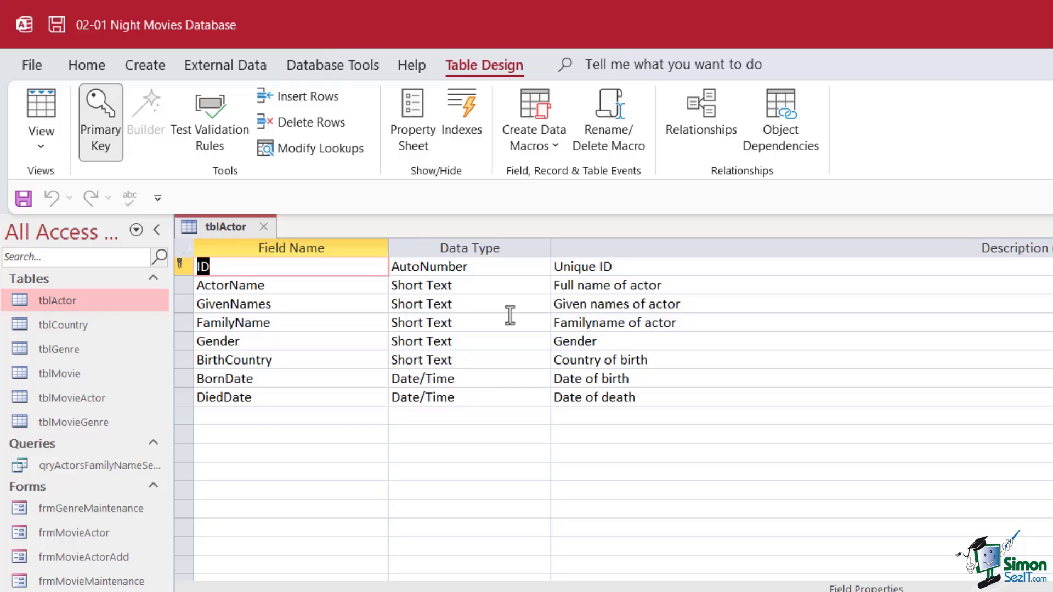
right_click(226, 227)
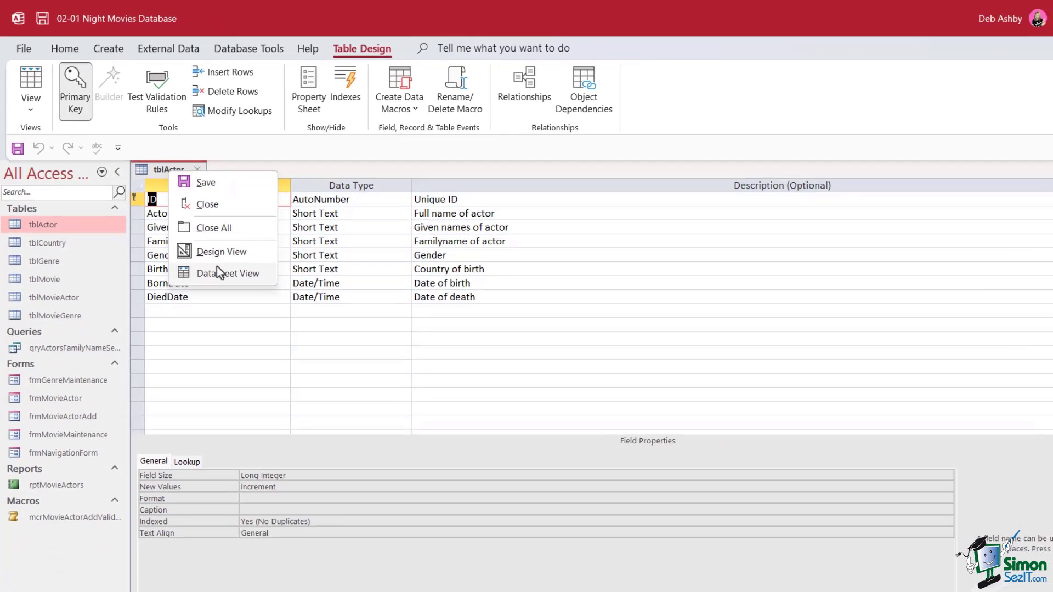
left_click(259, 360)
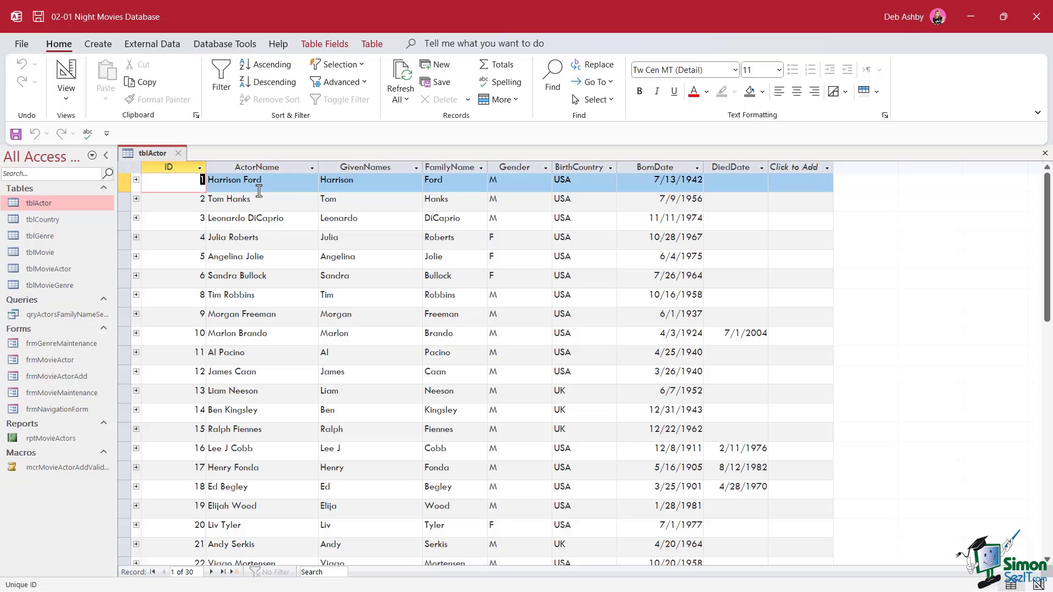
right_click(153, 153)
left_click(189, 231)
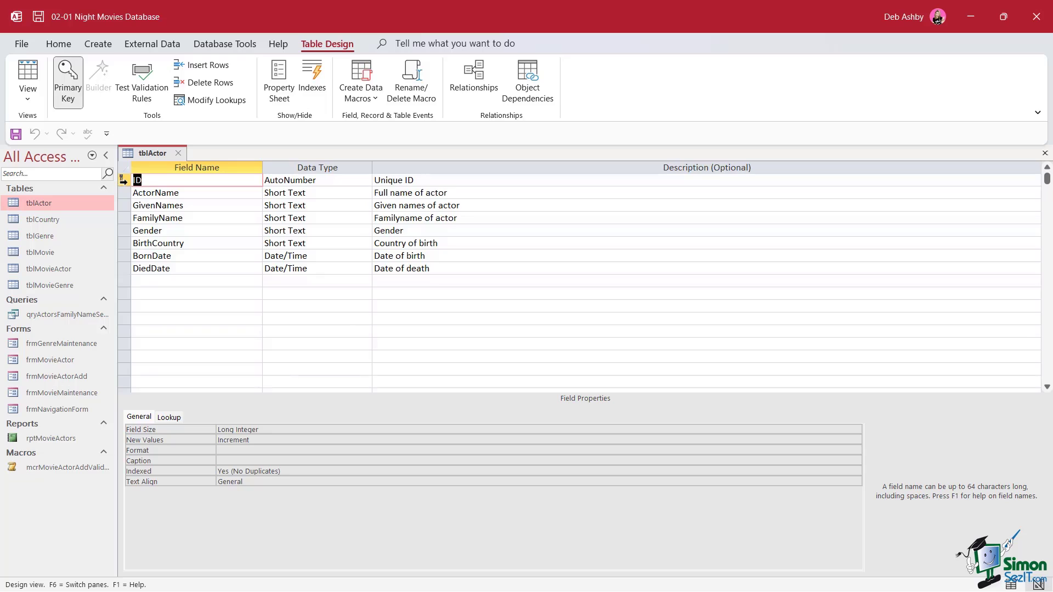
left_click(123, 180)
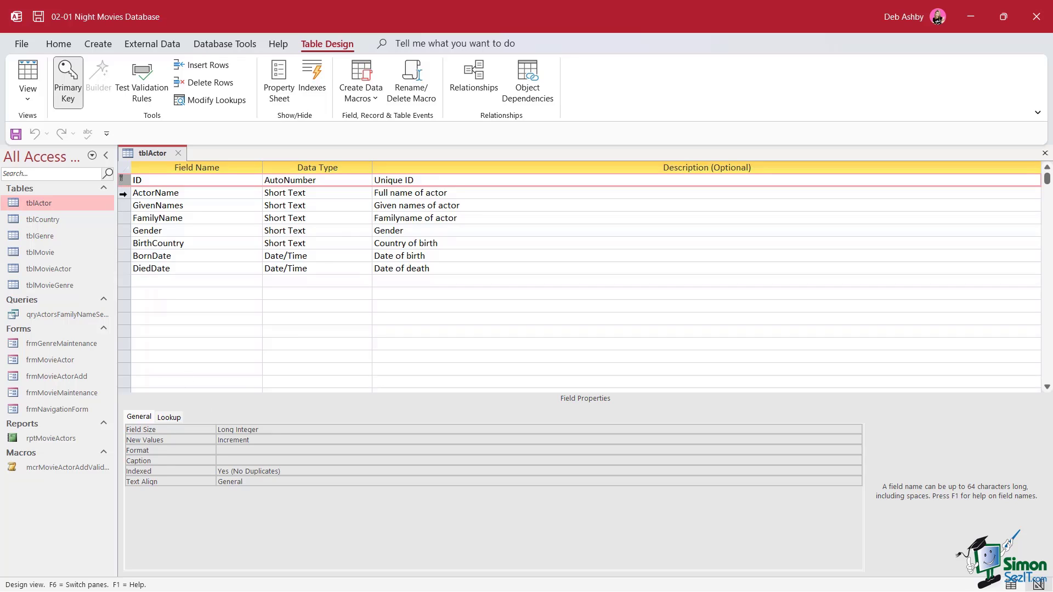
left_click(123, 194)
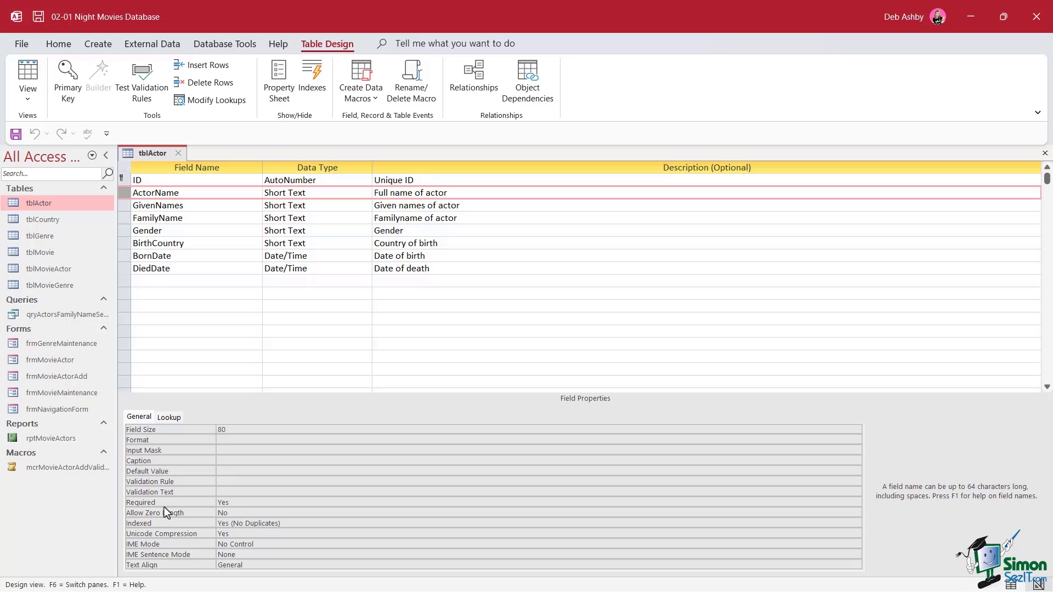
left_click(122, 206)
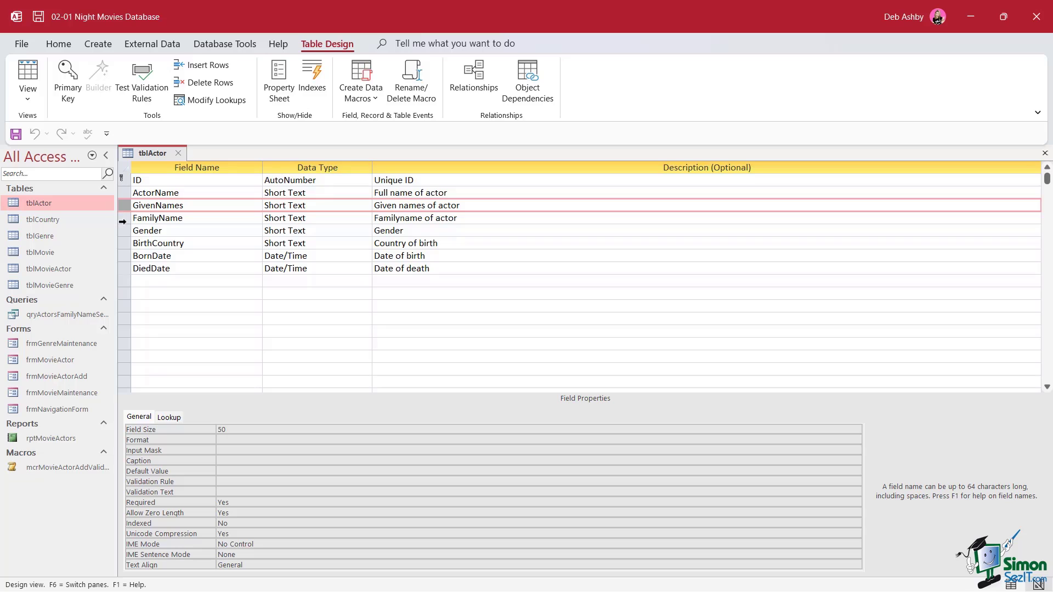
left_click(122, 222)
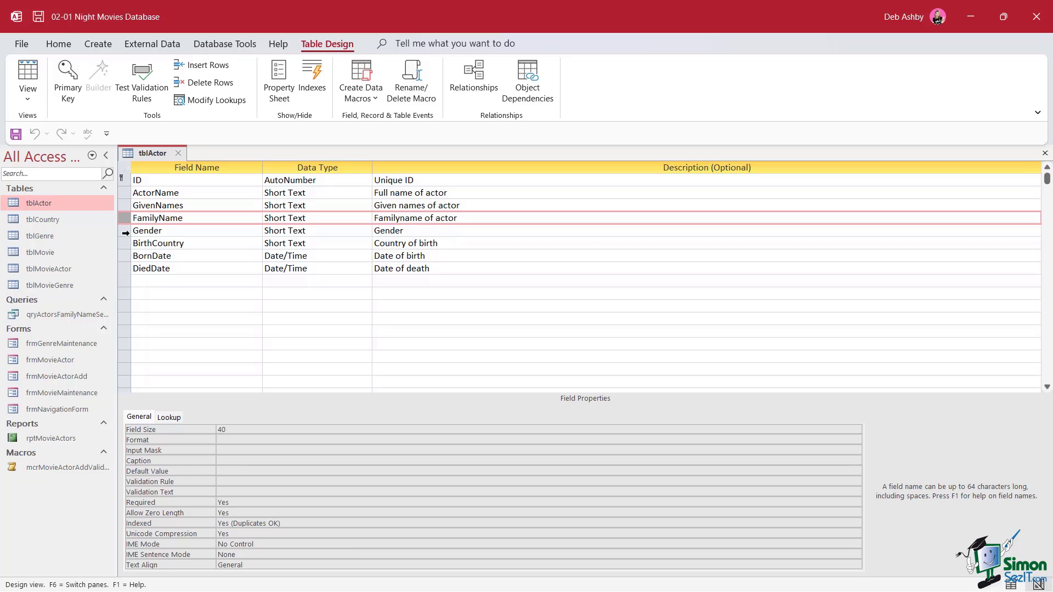
left_click(123, 232)
left_click(124, 245)
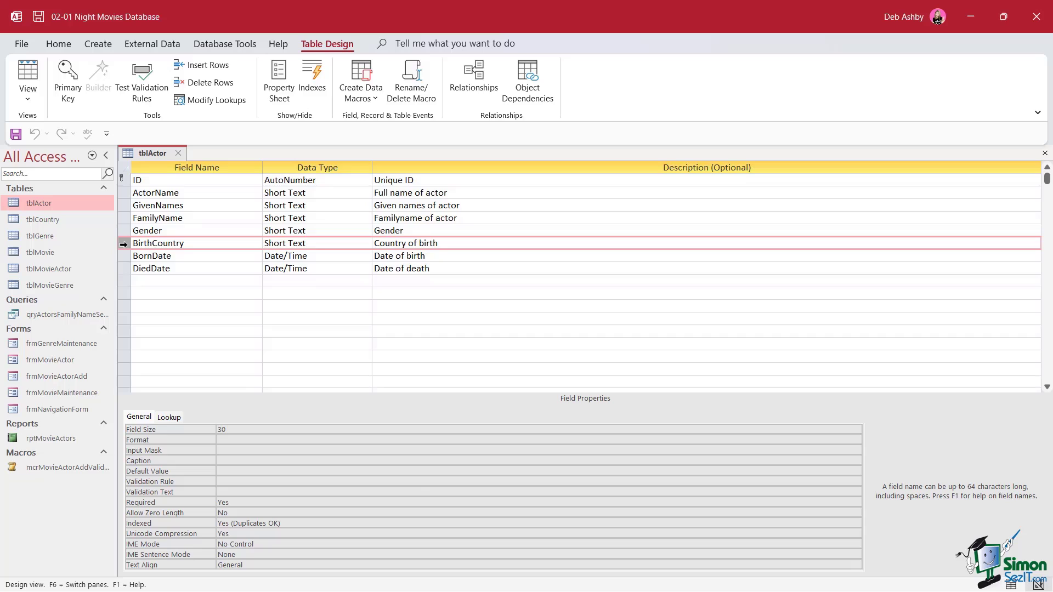
left_click(123, 257)
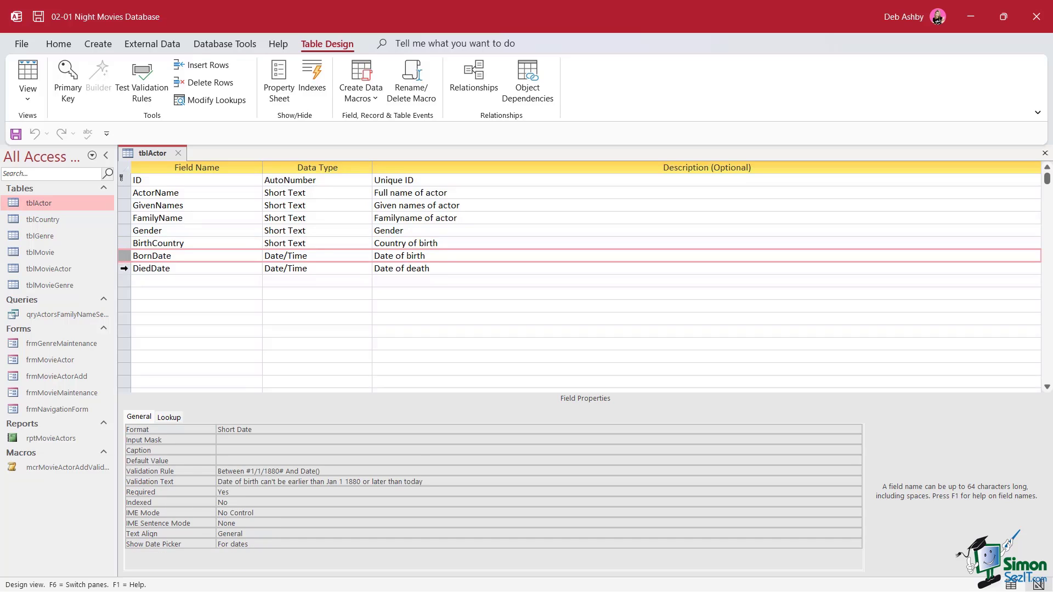
left_click(123, 270)
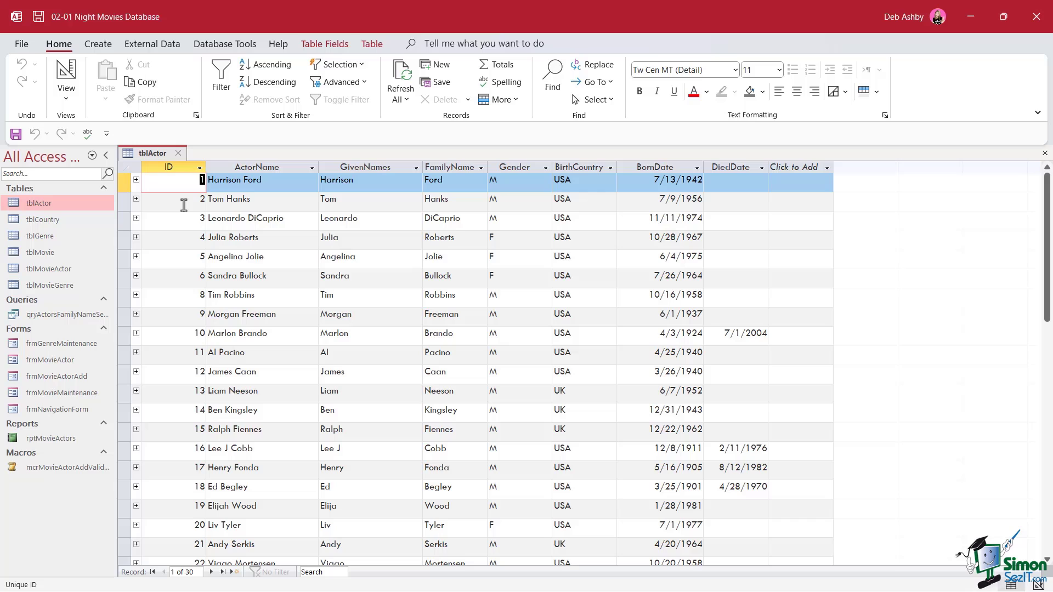
Step: In tblActor Design view, set ActorName's Indexed property to Yes (Duplicates OK)
right_click(166, 153)
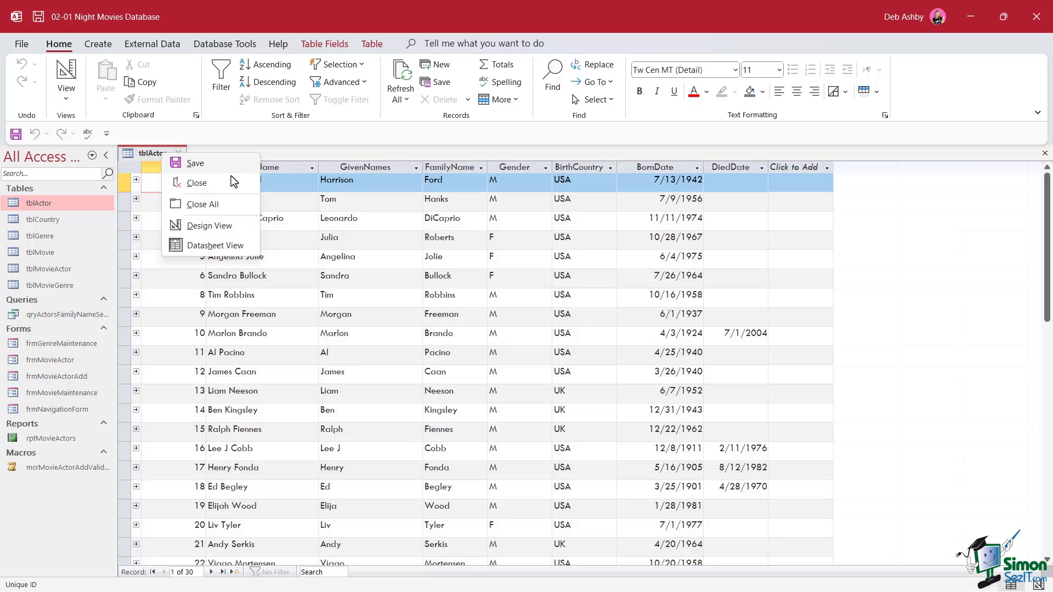
left_click(231, 225)
left_click(123, 193)
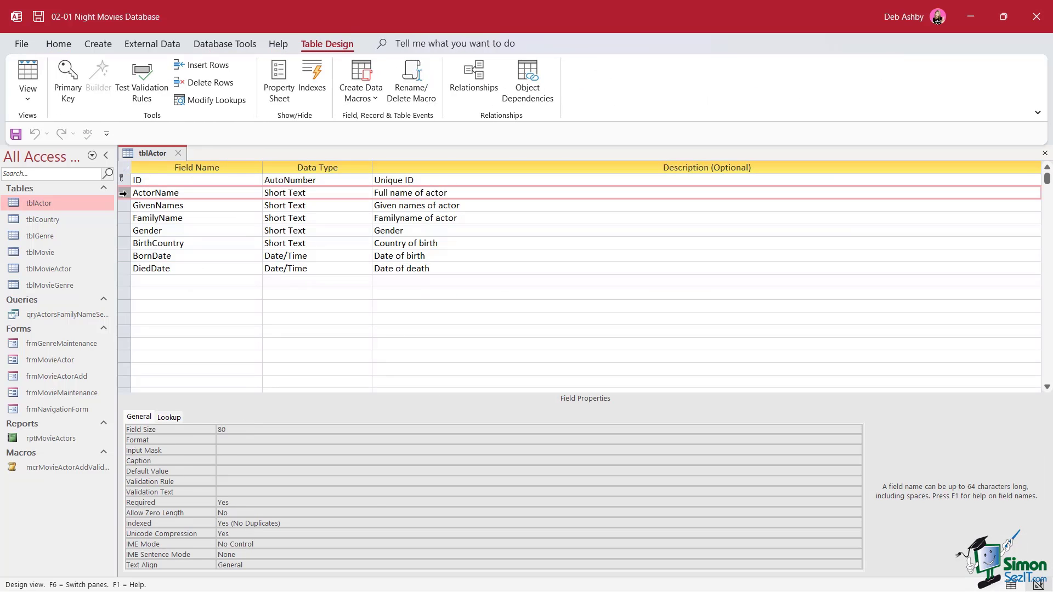
double_click(203, 523)
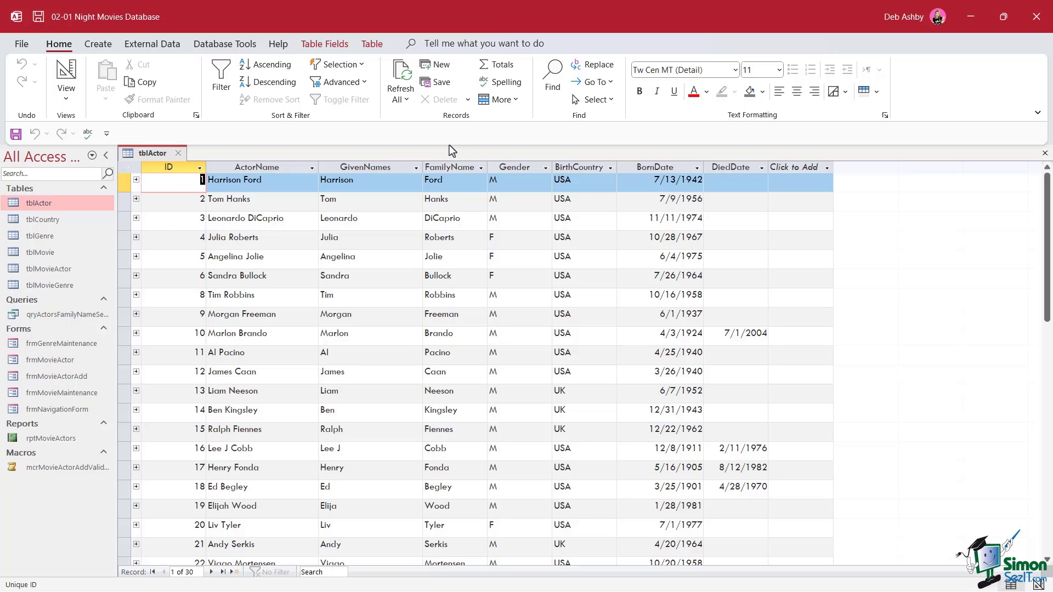
Step: Reopen tblActor in Design view and set GivenNames to Indexed Yes (Duplicates OK)
right_click(149, 154)
left_click(225, 229)
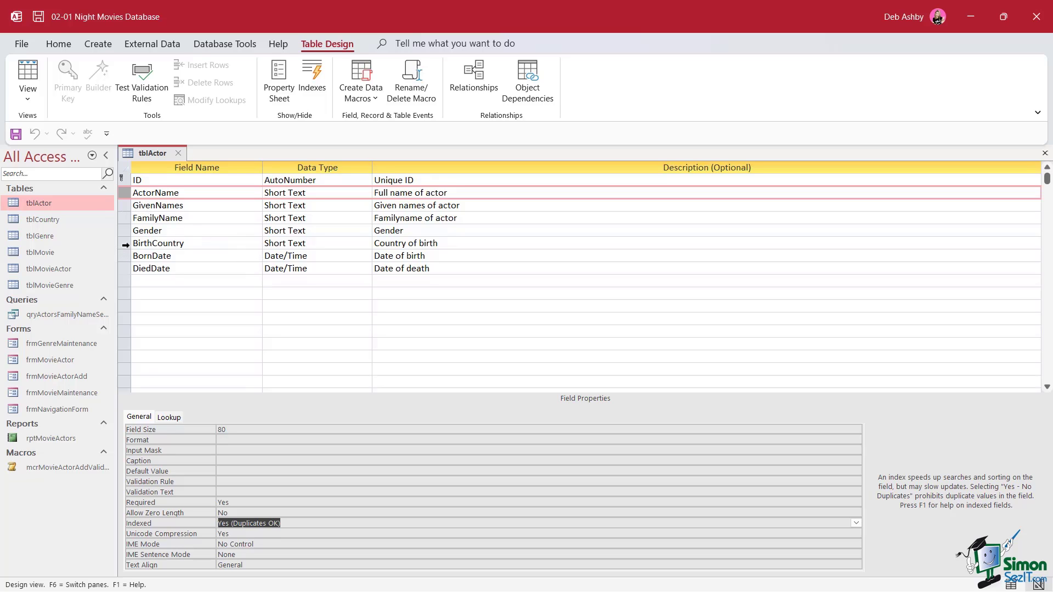
left_click(125, 245)
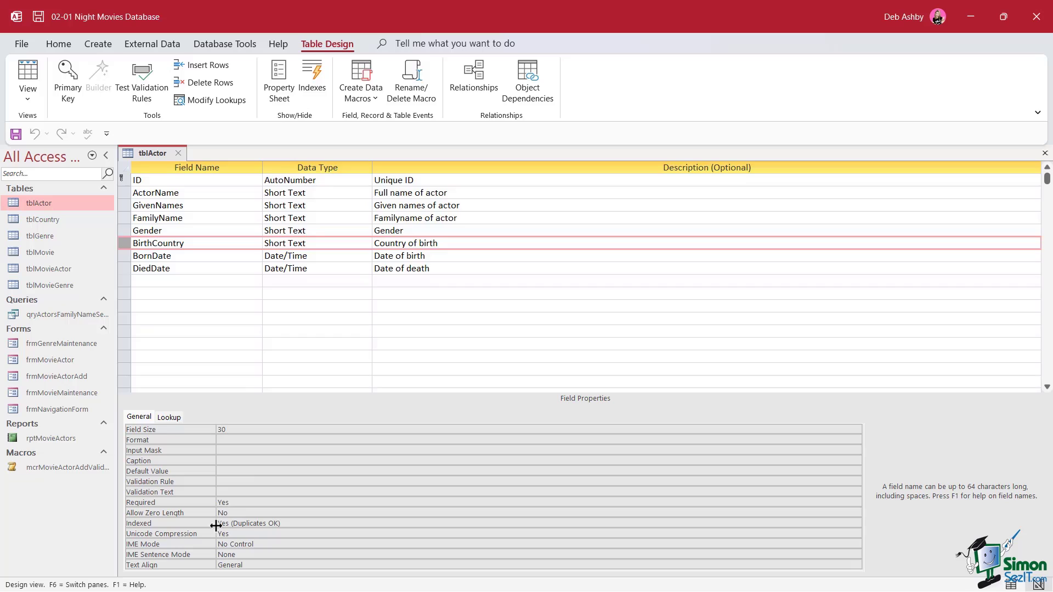
left_click(125, 207)
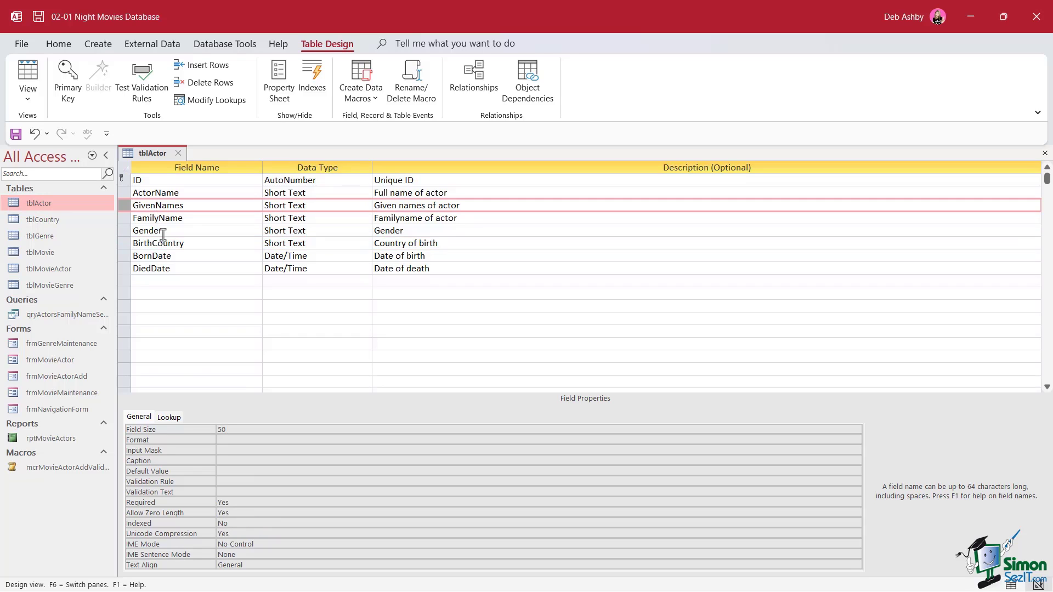
double_click(231, 525)
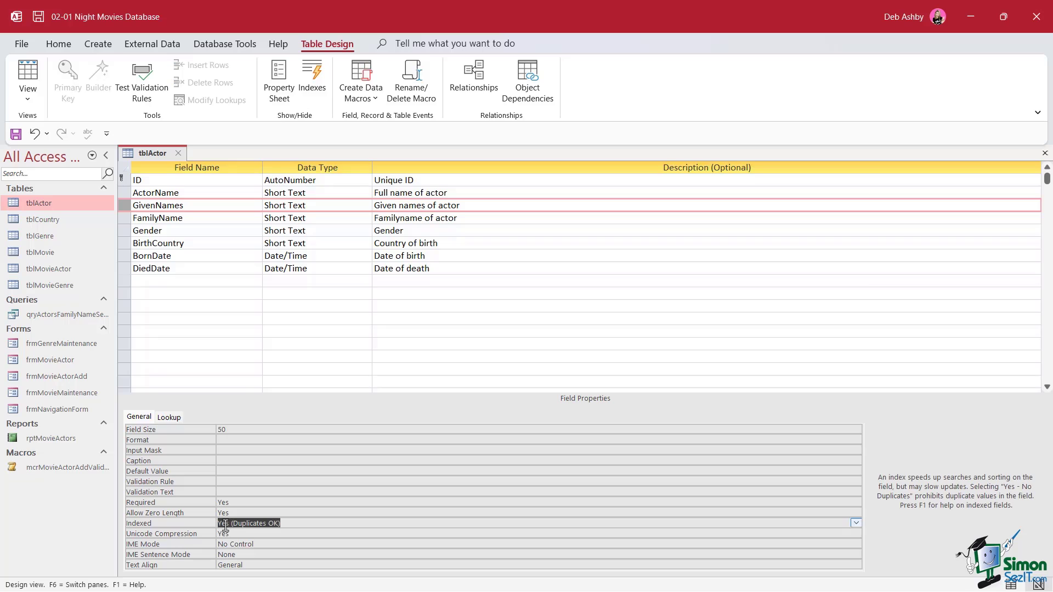
left_click(350, 318)
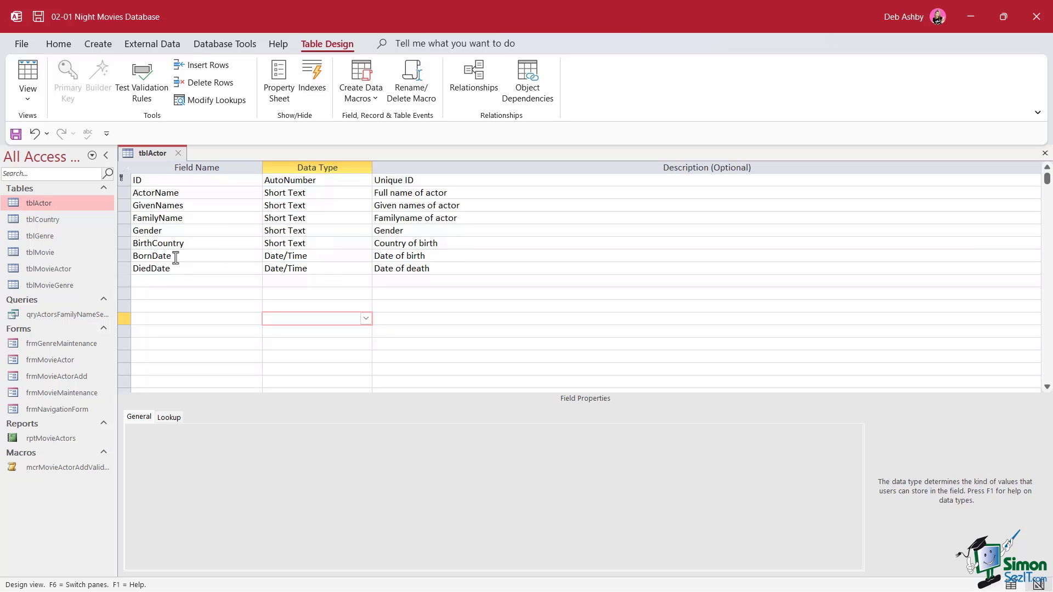
Step: Inspect the Indexed properties of the BirthCountry and Gender fields
left_click(124, 246)
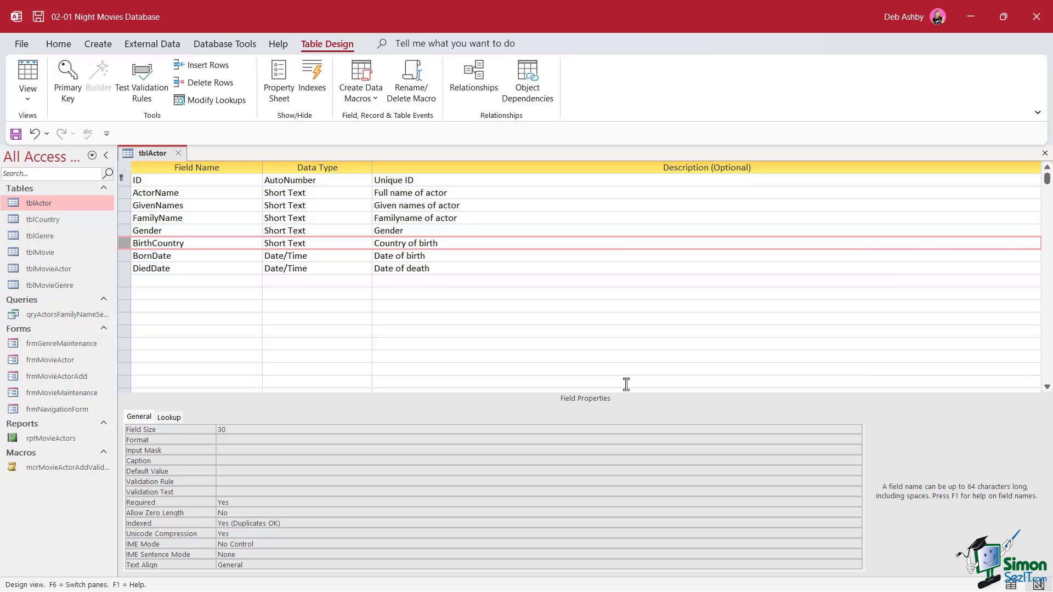
left_click(125, 231)
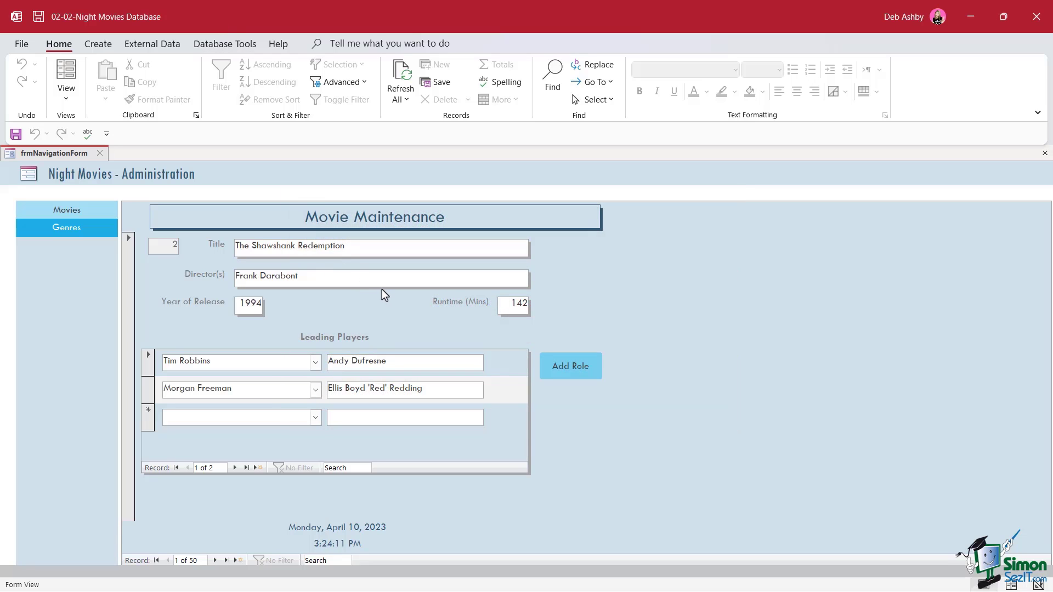
Step: Show the Navigation Pane again to list the database objects
key("F11")
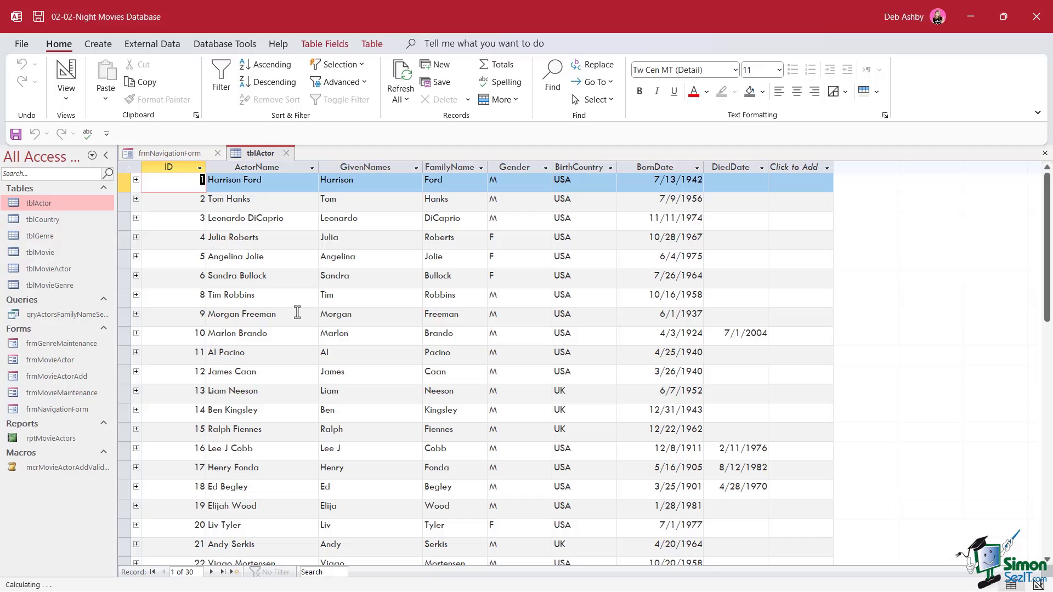
Step: Close the navigation form, check ActorName's properties in Design view, then return tblActor to Datasheet view
left_click(217, 153)
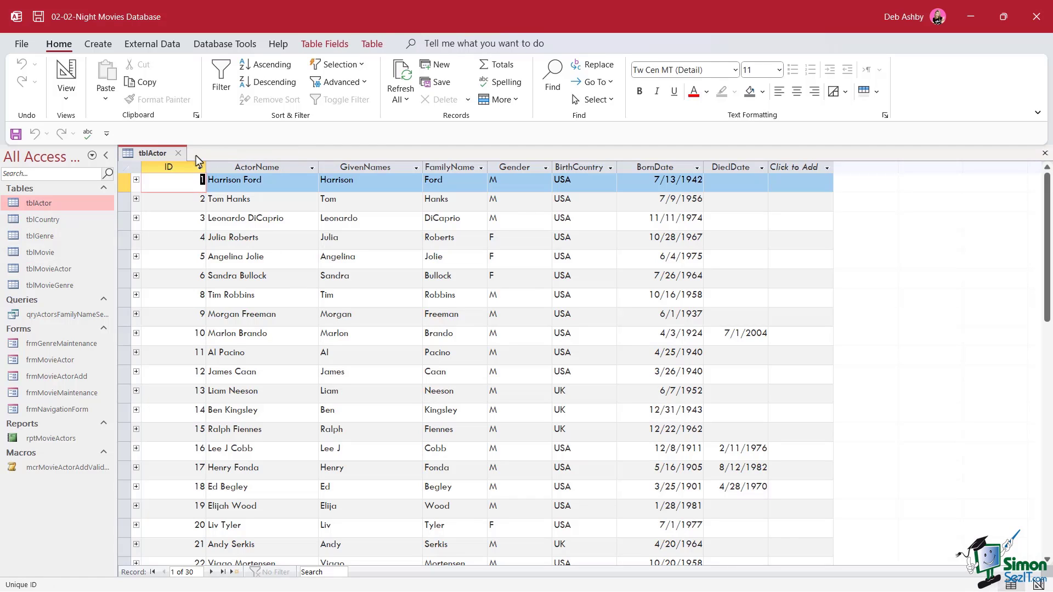
right_click(160, 154)
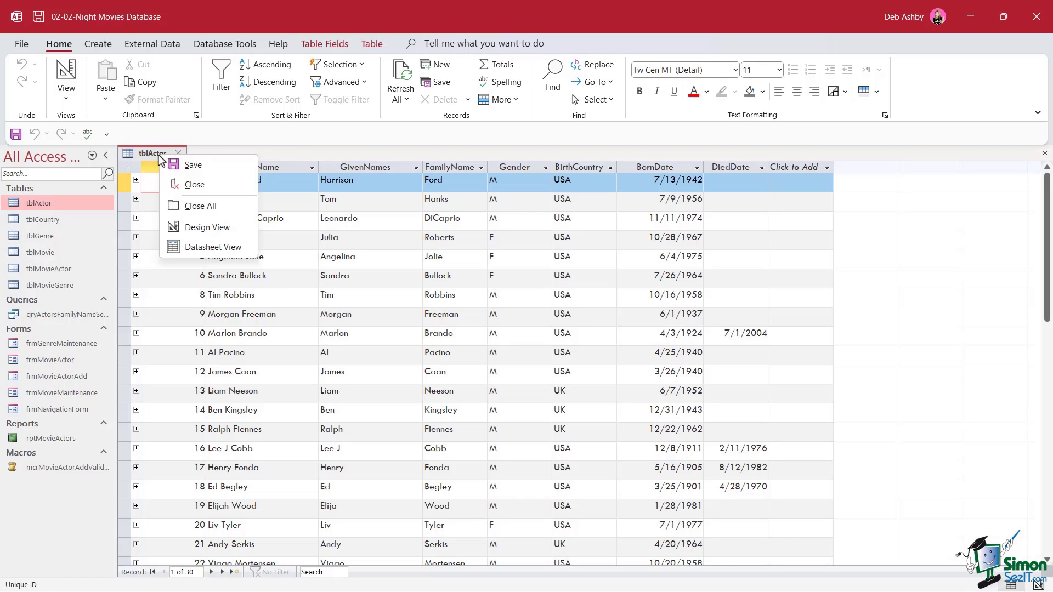
left_click(197, 235)
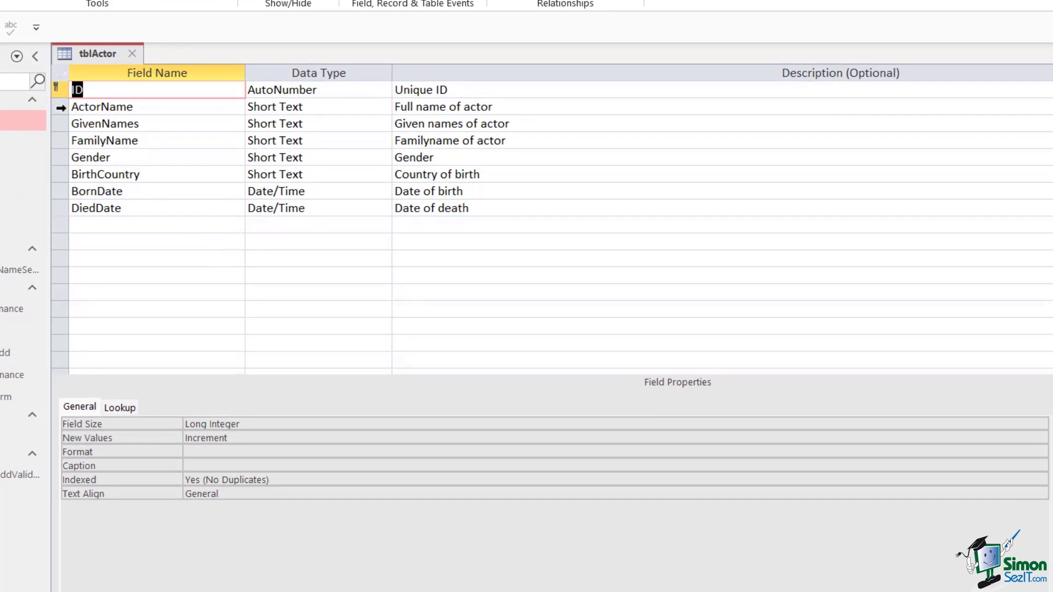
left_click(61, 108)
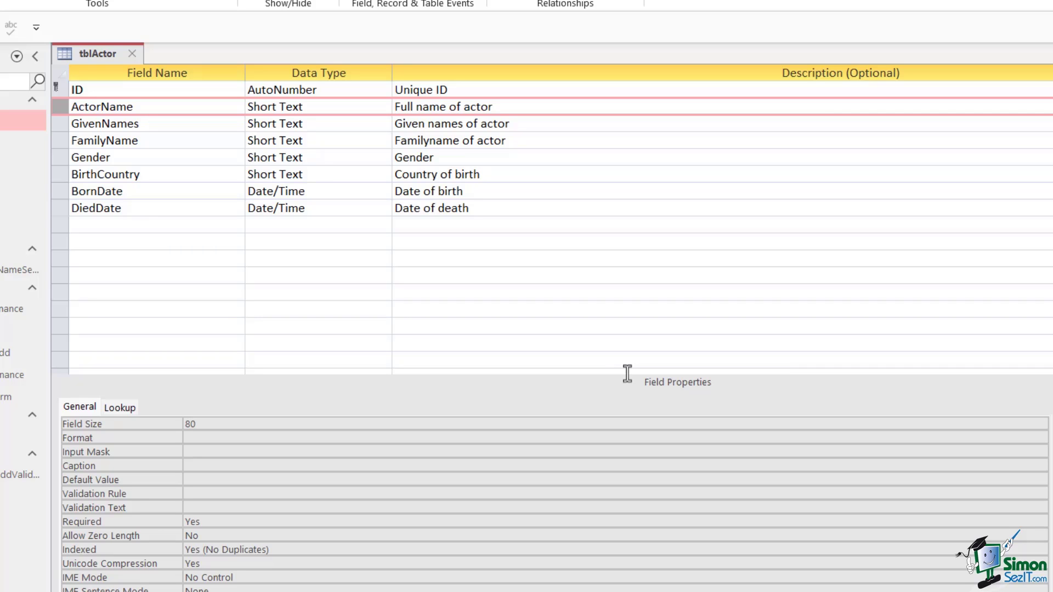
right_click(109, 58)
left_click(177, 180)
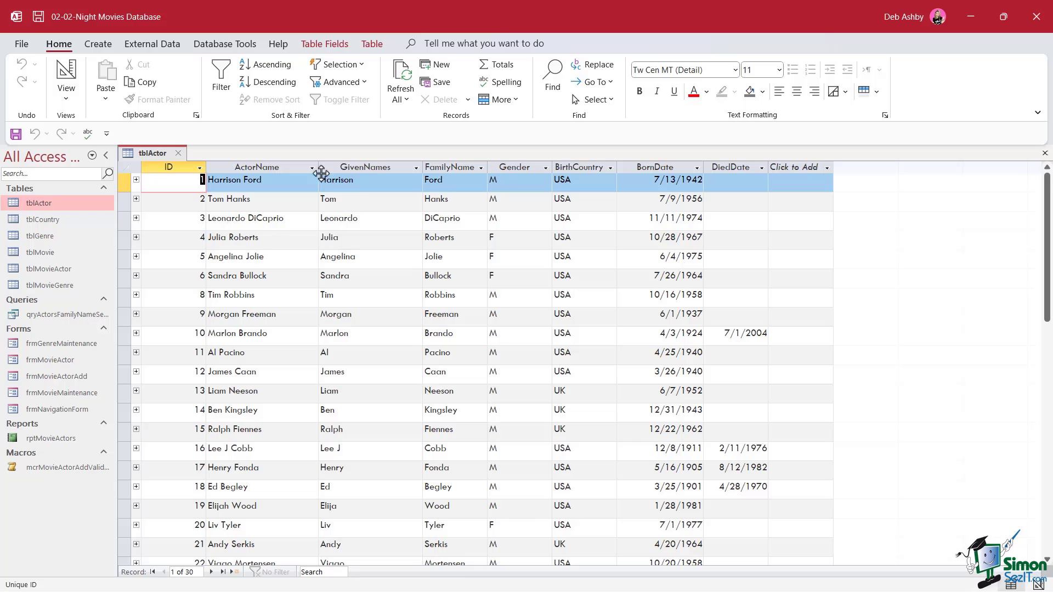
Step: Switch tblActor to Design view, showing ActorName with Field Size 80 and a no-duplicates index
right_click(156, 154)
left_click(224, 228)
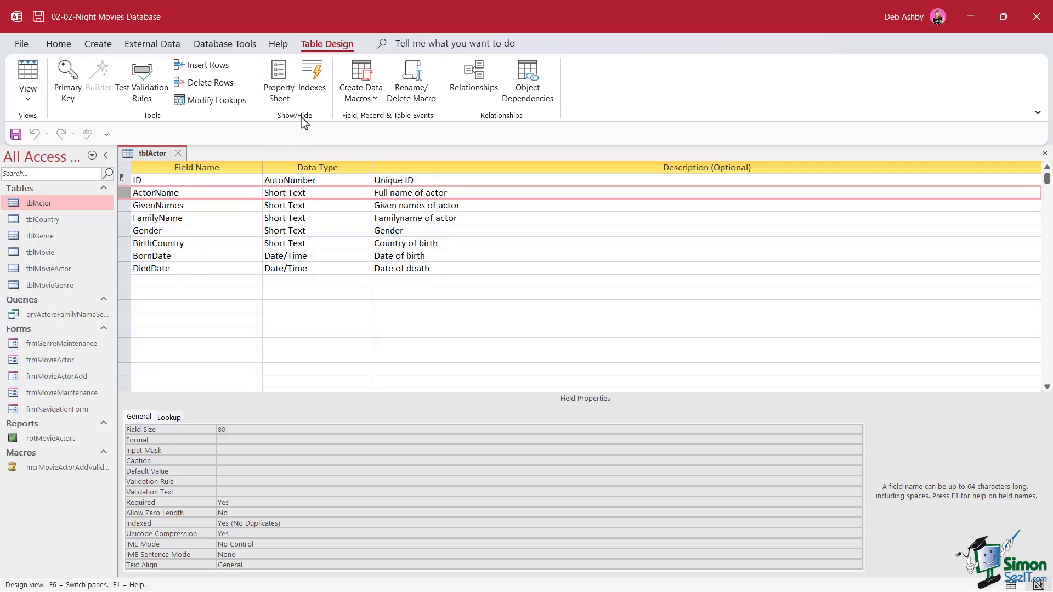
Step: Open tblActor's Indexes window and move and enlarge it to show all indexes
left_click(315, 78)
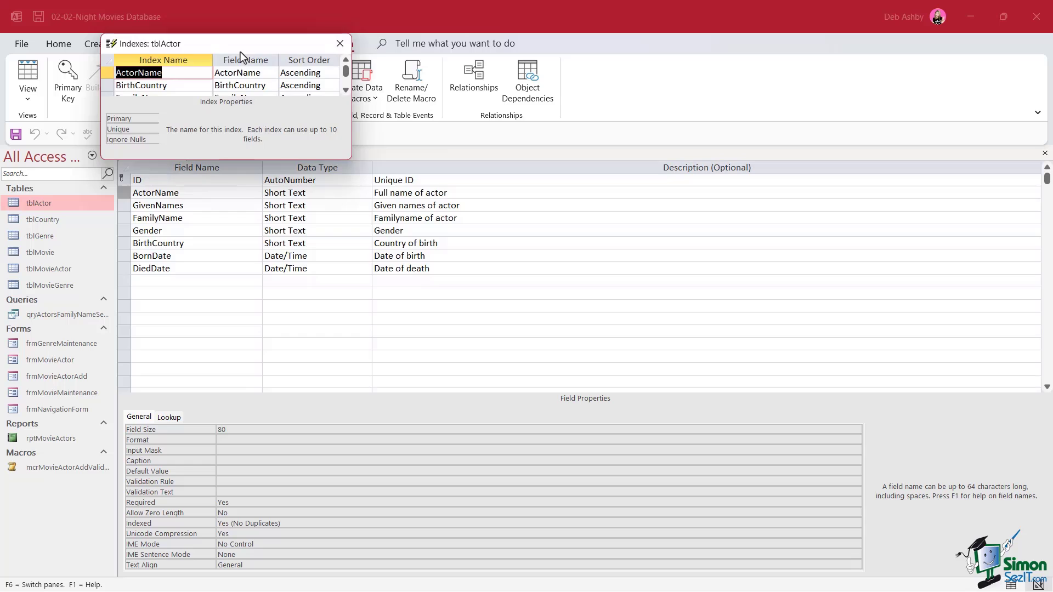
left_click_drag(240, 52, 336, 143)
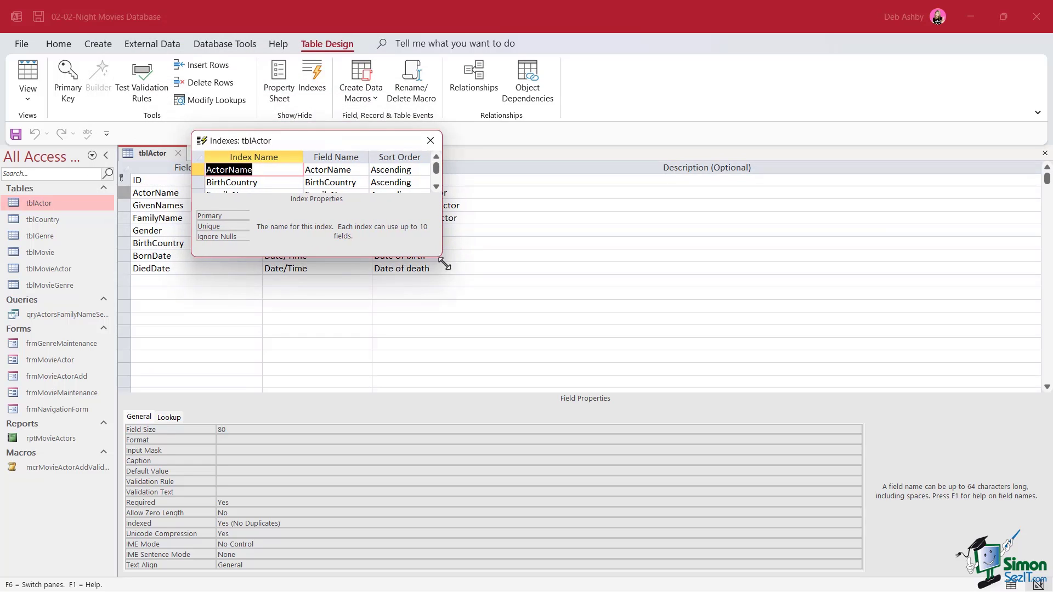
left_click_drag(440, 255, 559, 317)
left_click_drag(431, 141, 606, 159)
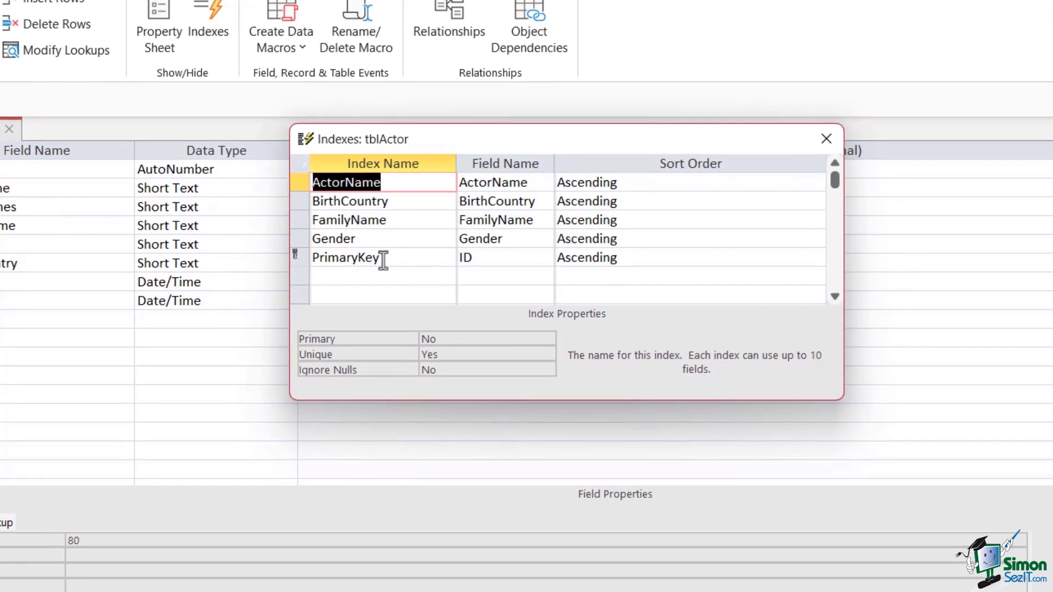
Step: Delete the Gender index, leaving ActorName, BirthCountry, FamilyName and PrimaryKey
left_click(298, 238)
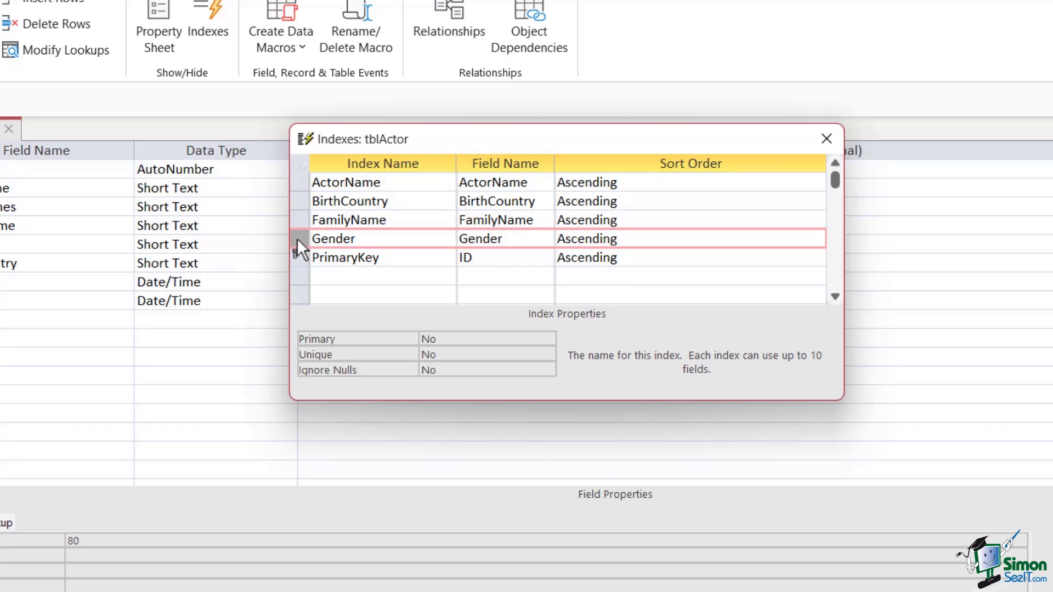
right_click(298, 238)
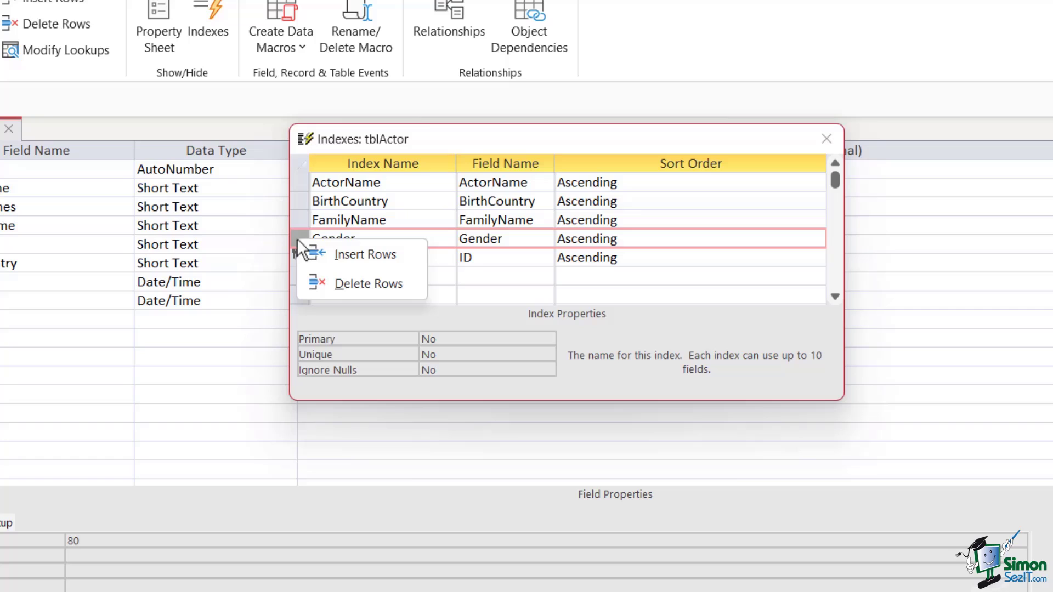
left_click(341, 284)
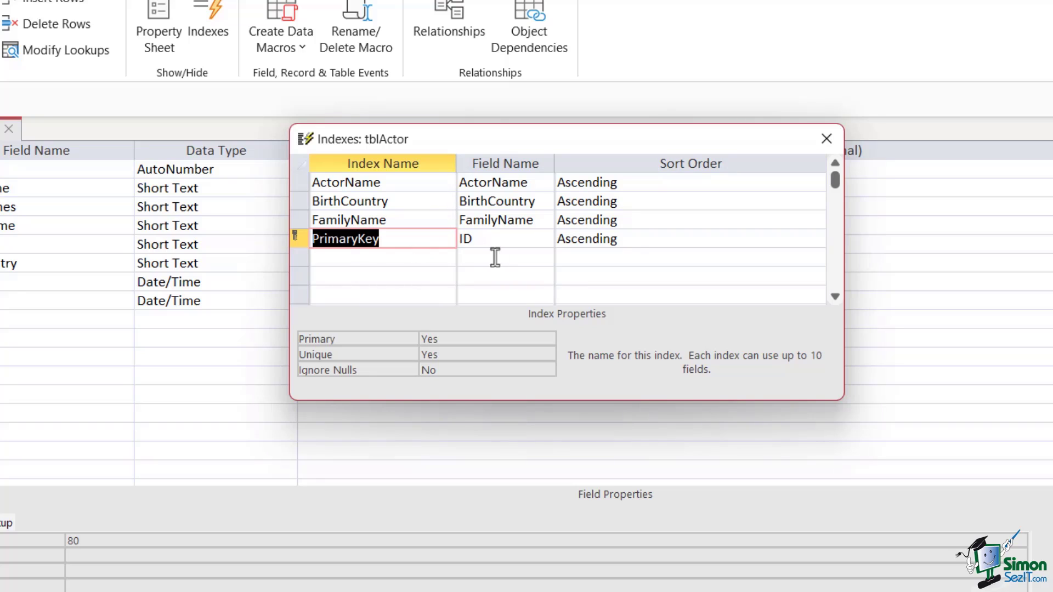
Step: Add a FirstLast index with GivenNames as the first field and FamilyName as the second
left_click(328, 258)
type("FirstLast")
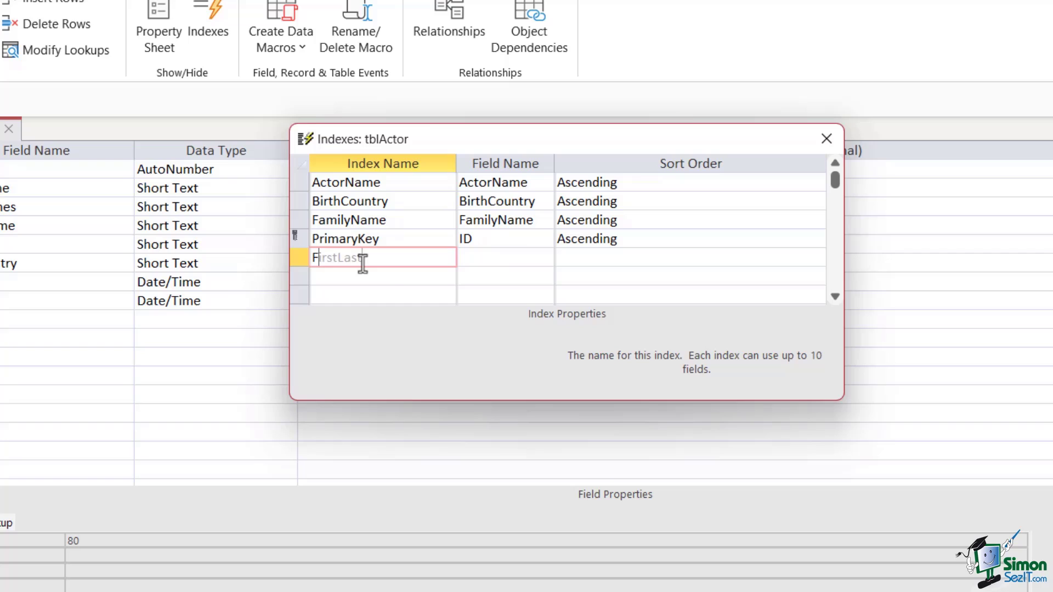
key("Tab")
left_click(546, 257)
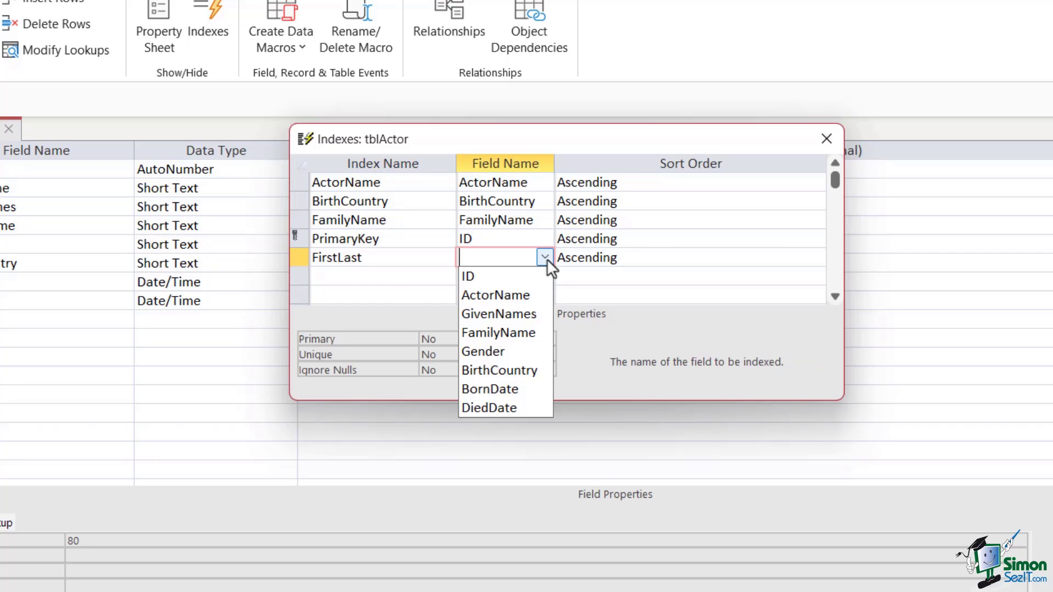
left_click(495, 316)
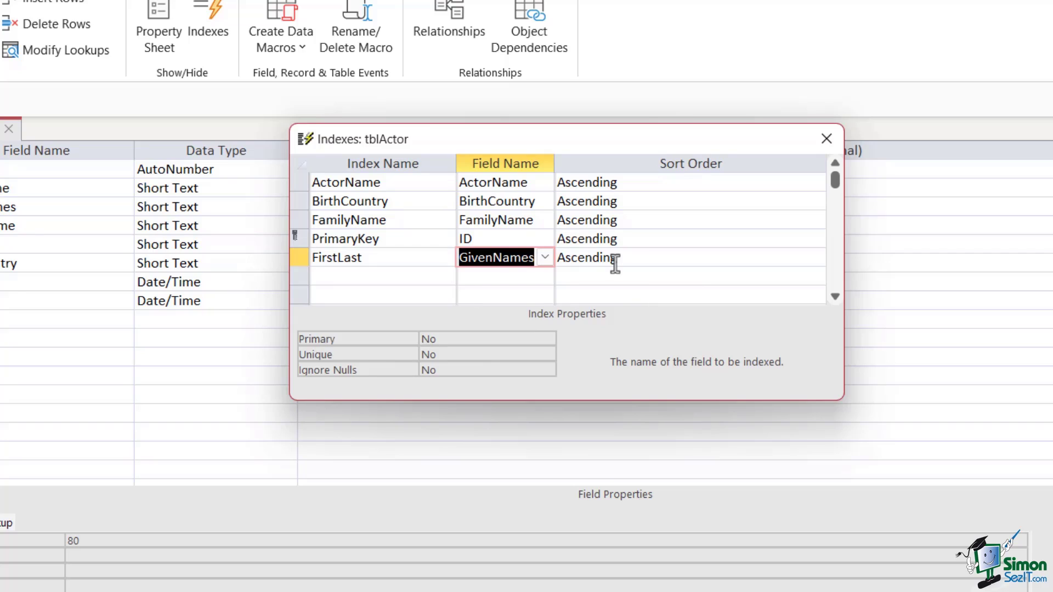
left_click(466, 278)
left_click(545, 277)
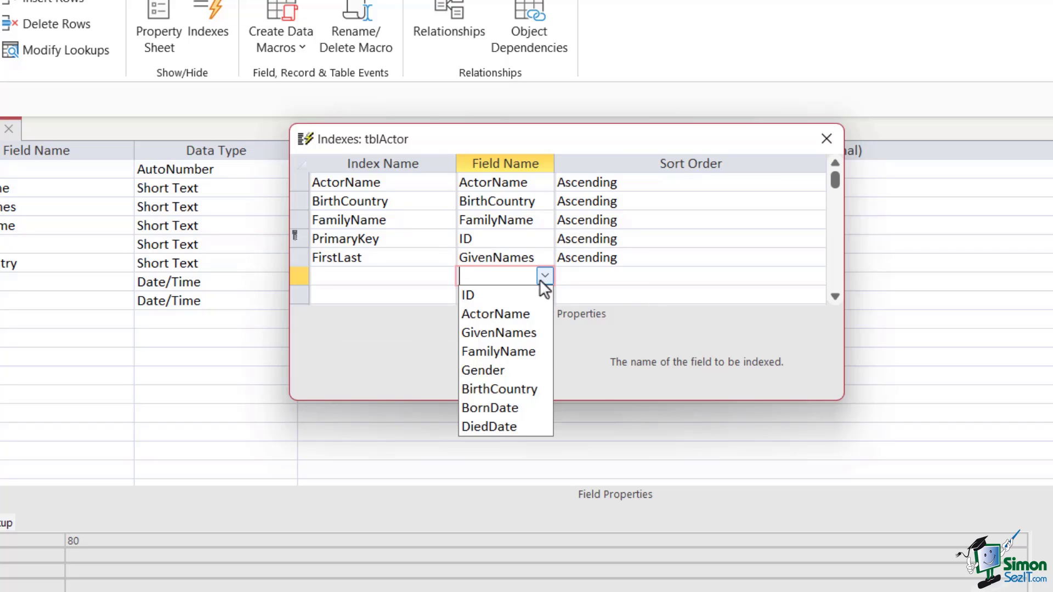
left_click(508, 351)
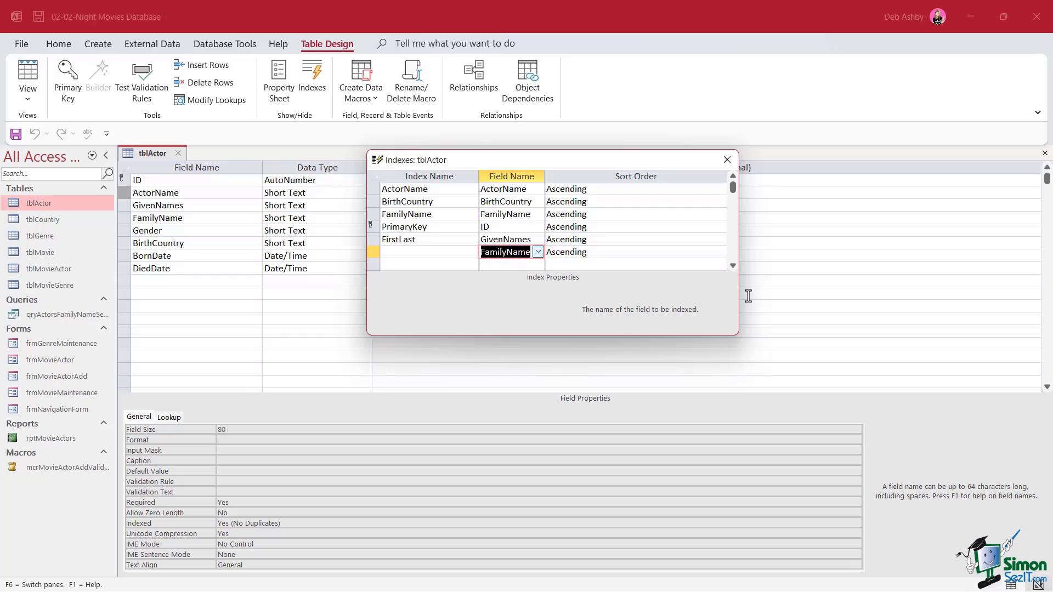
left_click(728, 160)
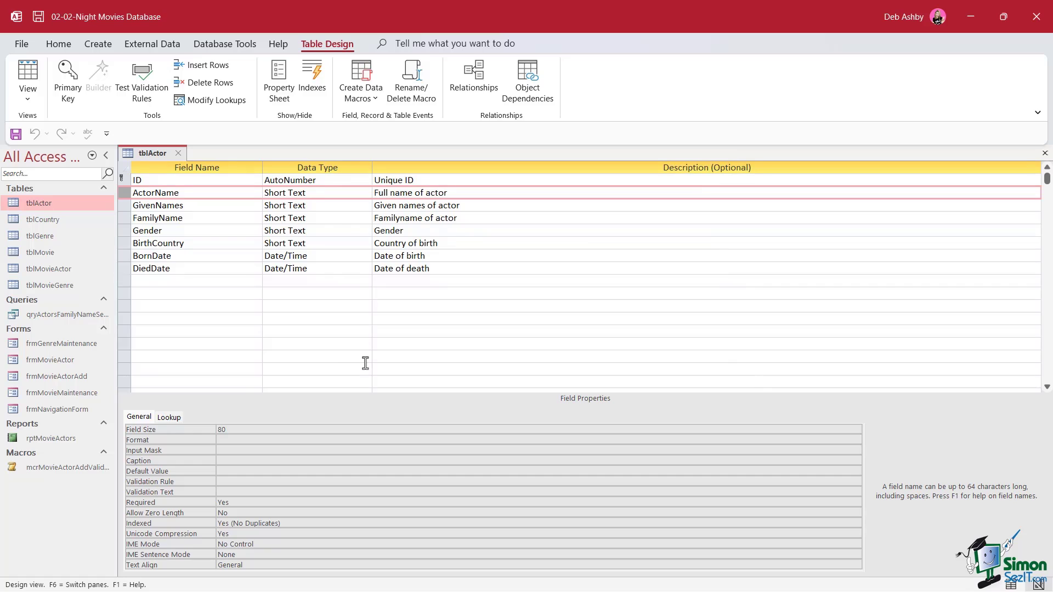
left_click(311, 77)
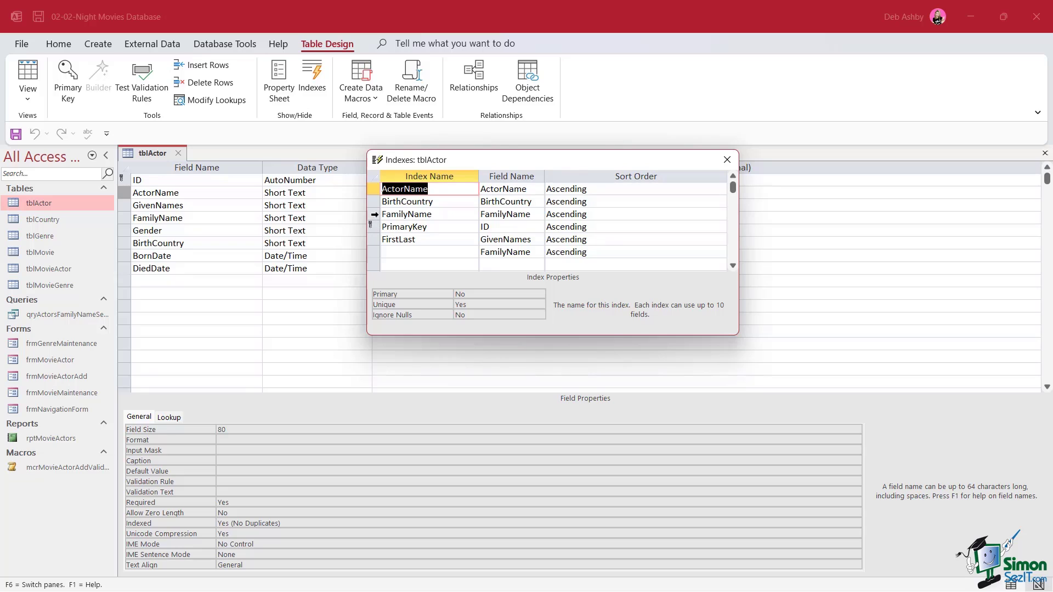
Step: Compare the properties of the FamilyName and FirstLast indexes
left_click(375, 214)
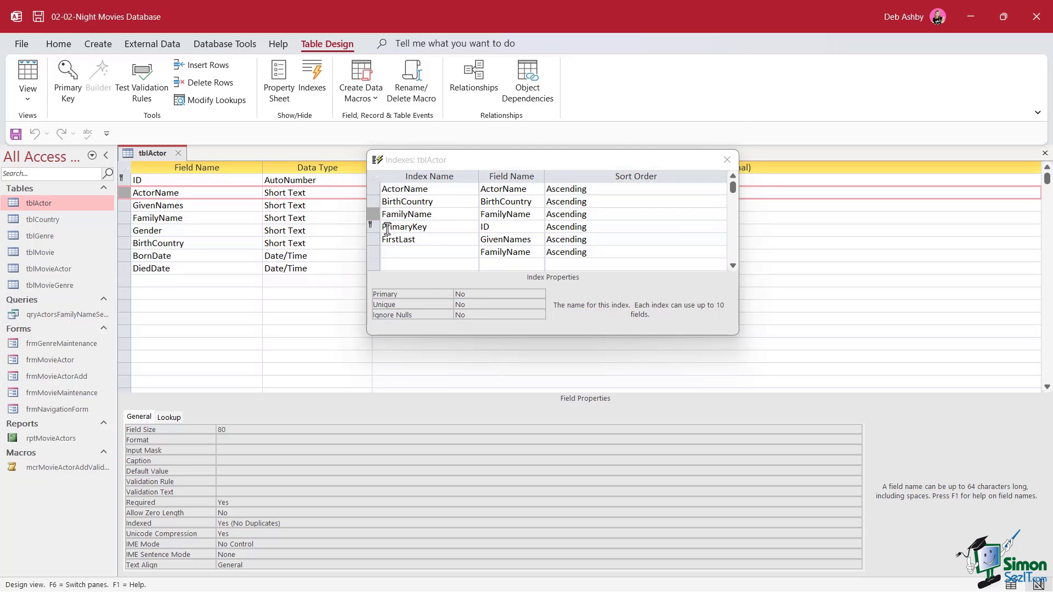
left_click(372, 240)
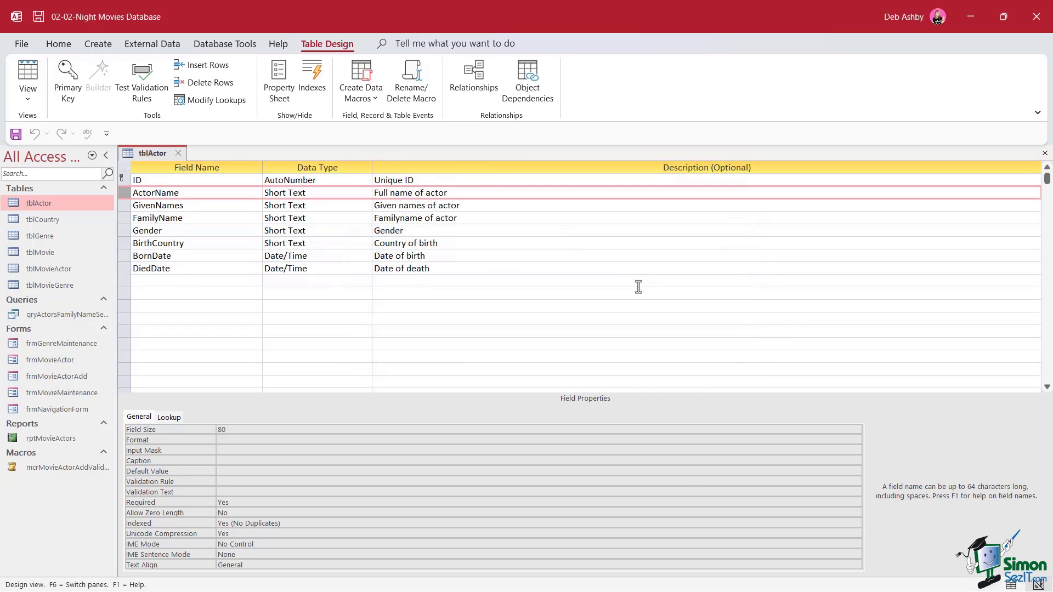
Step: Add fields Test, Num_Test and Test_ID below DiedDate, then check Test's Indexed setting
left_click(162, 284)
type("Tes")
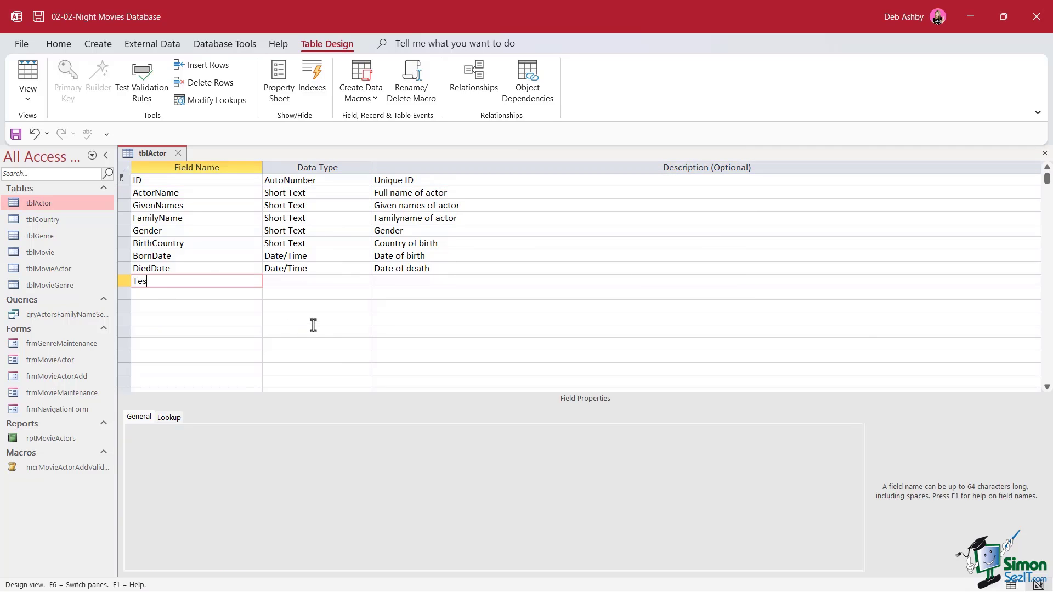
type("t")
key("Tab")
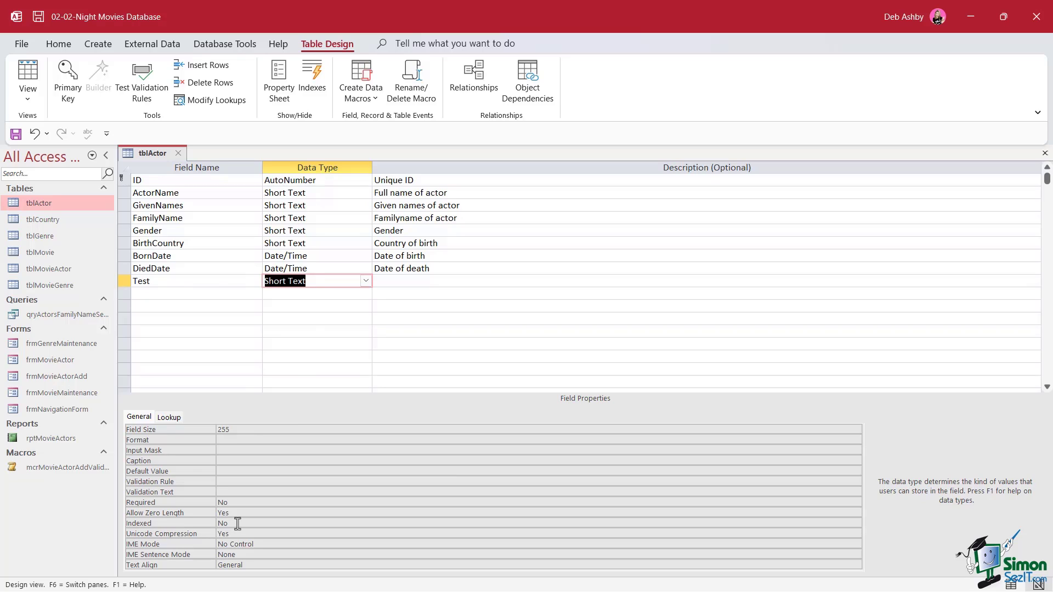
left_click(147, 294)
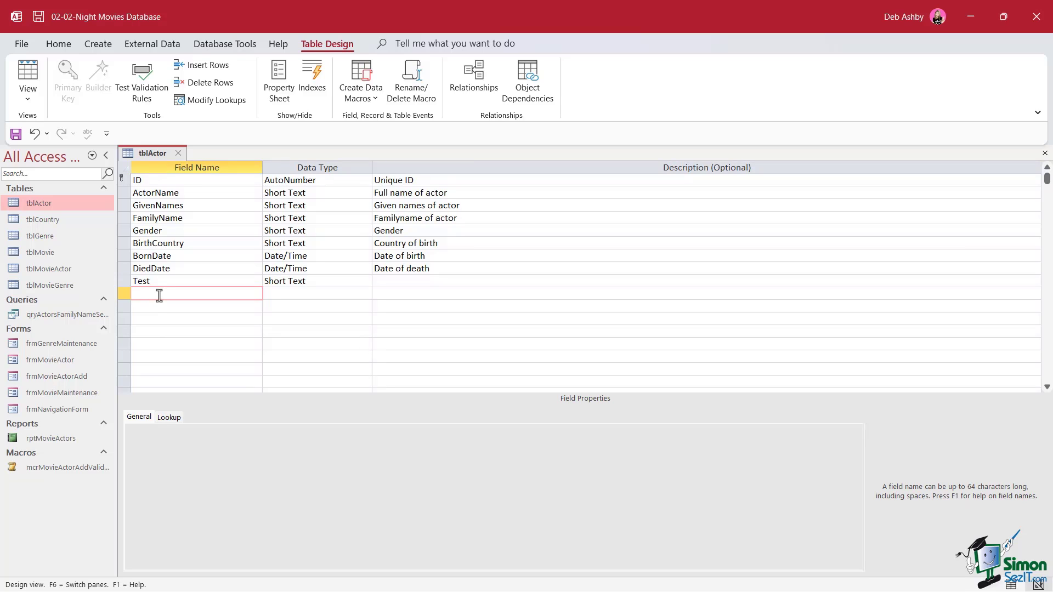
type("Num_Test")
key("Tab")
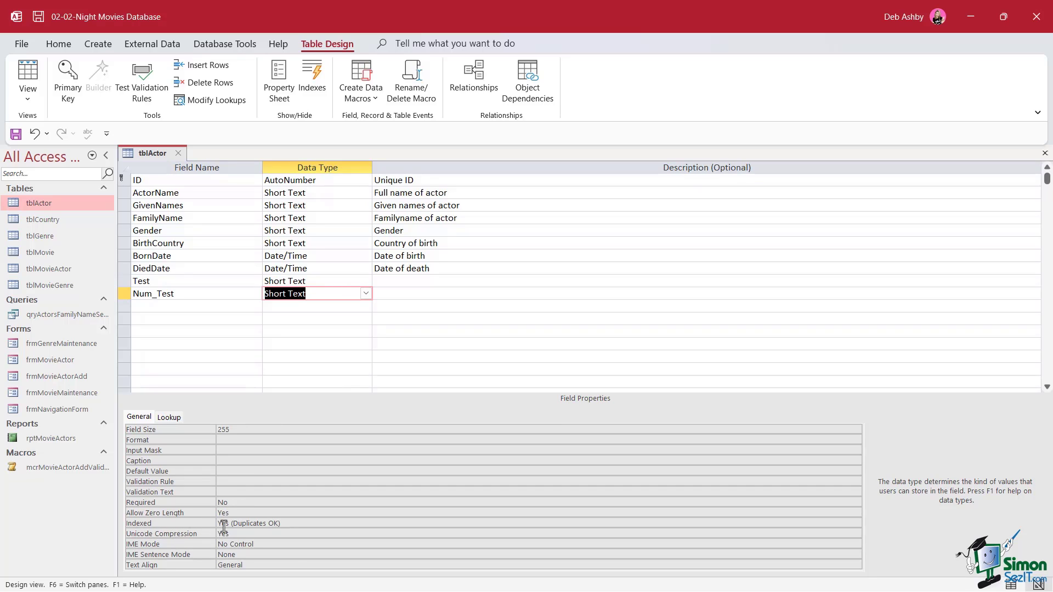
left_click(174, 306)
type("T")
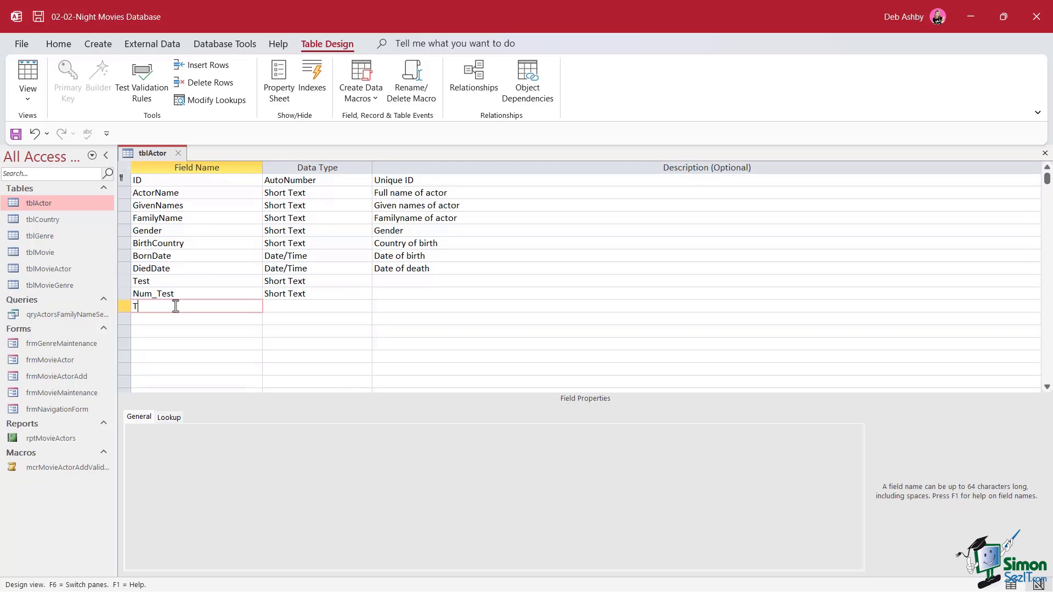
type("est_ID")
key("Tab")
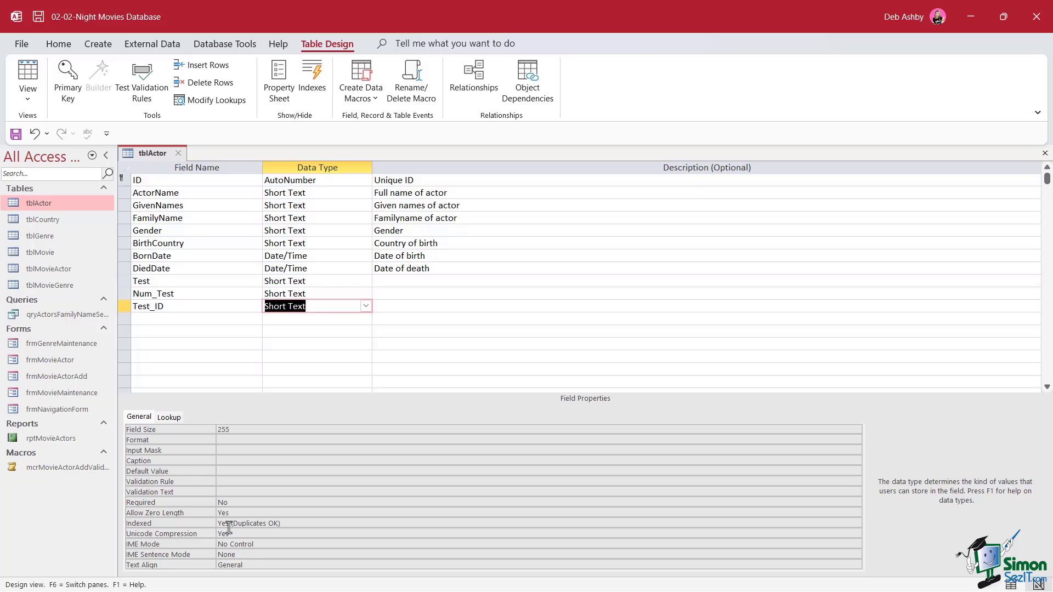
left_click(125, 281)
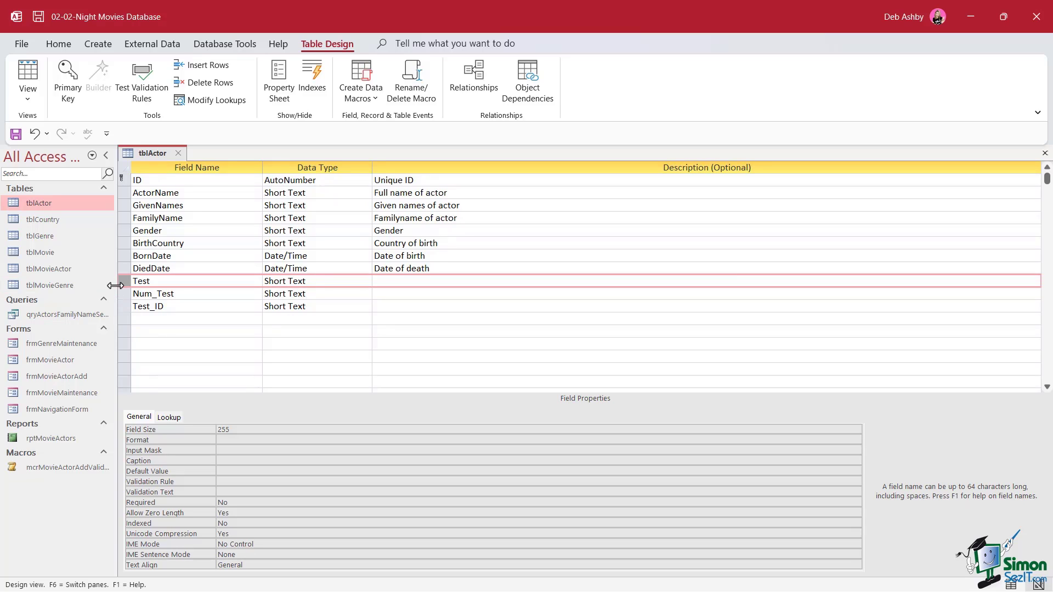
left_click(25, 44)
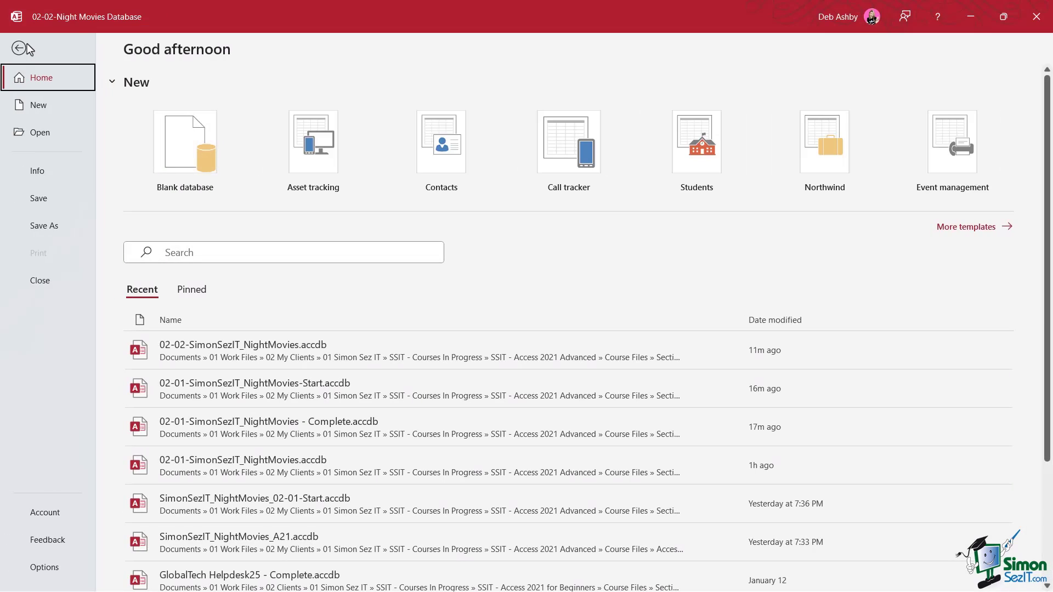
left_click(43, 568)
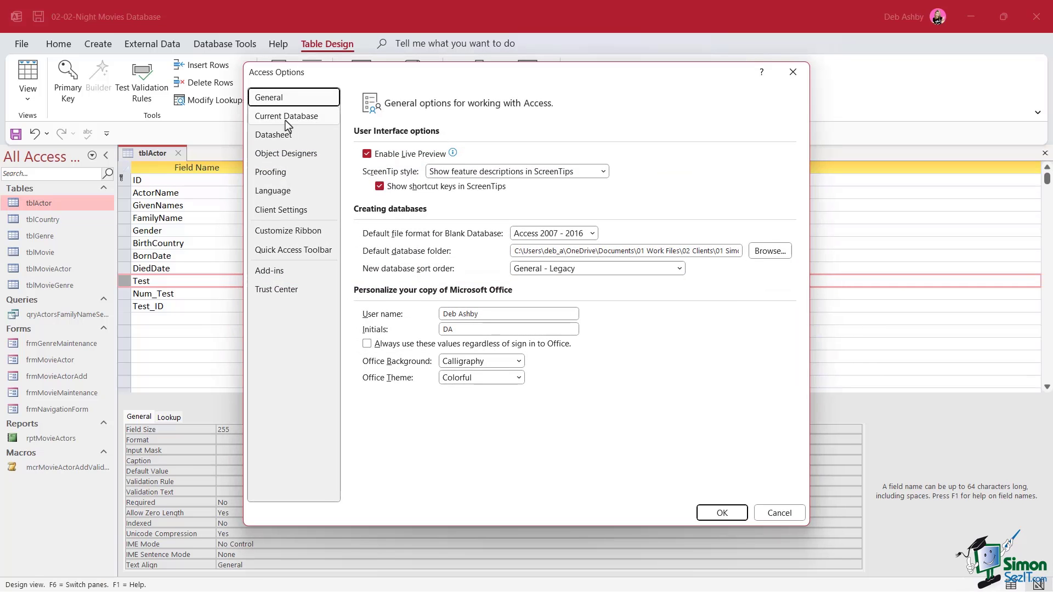
left_click(284, 156)
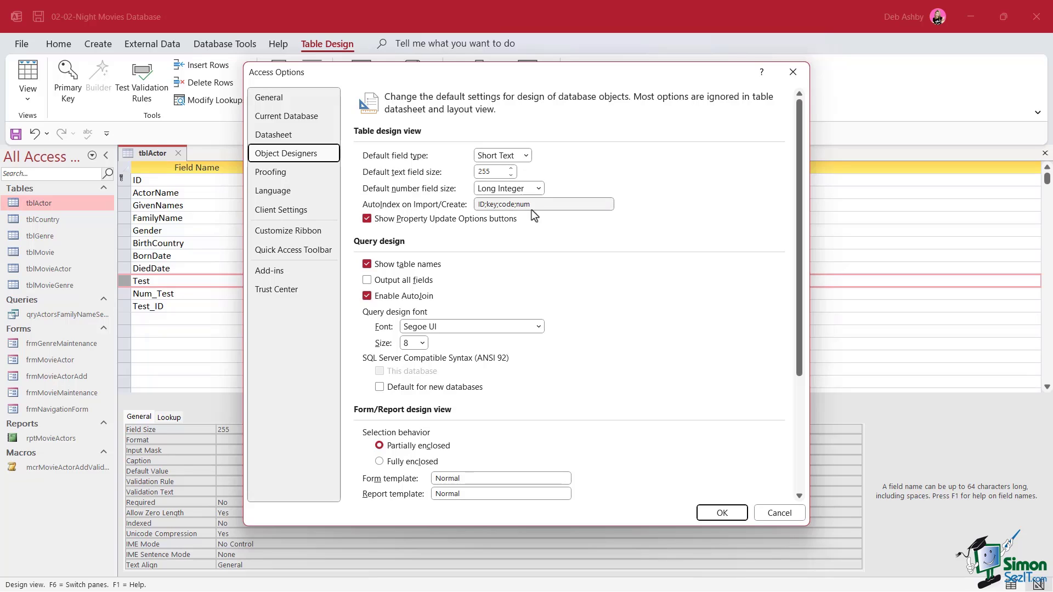
left_click_drag(543, 204, 464, 204)
left_click(488, 218)
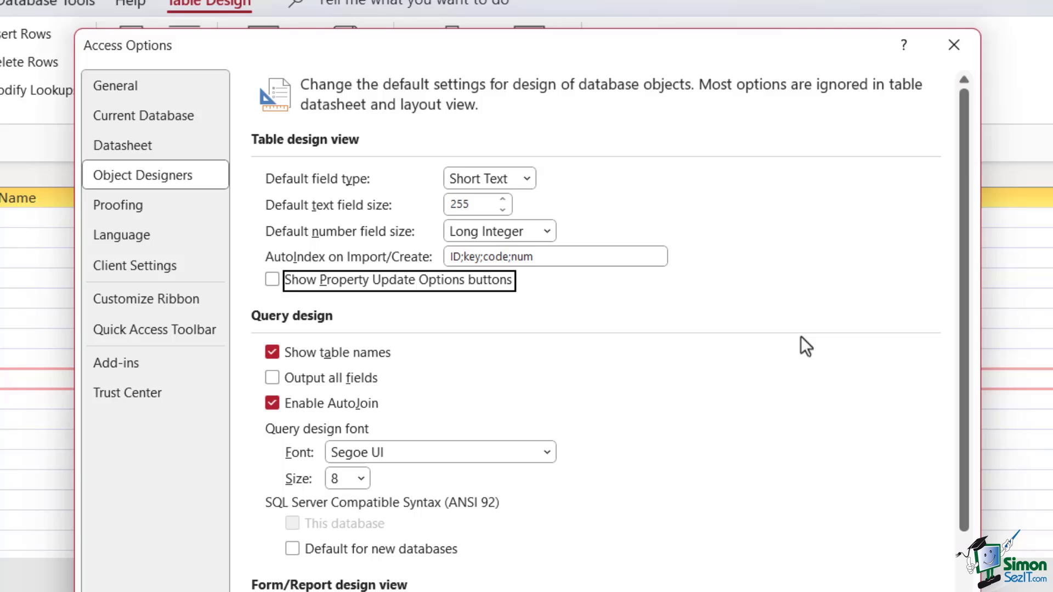
left_click(544, 257)
key("BackSpace")
key("BackSpace")
key("BackSpace")
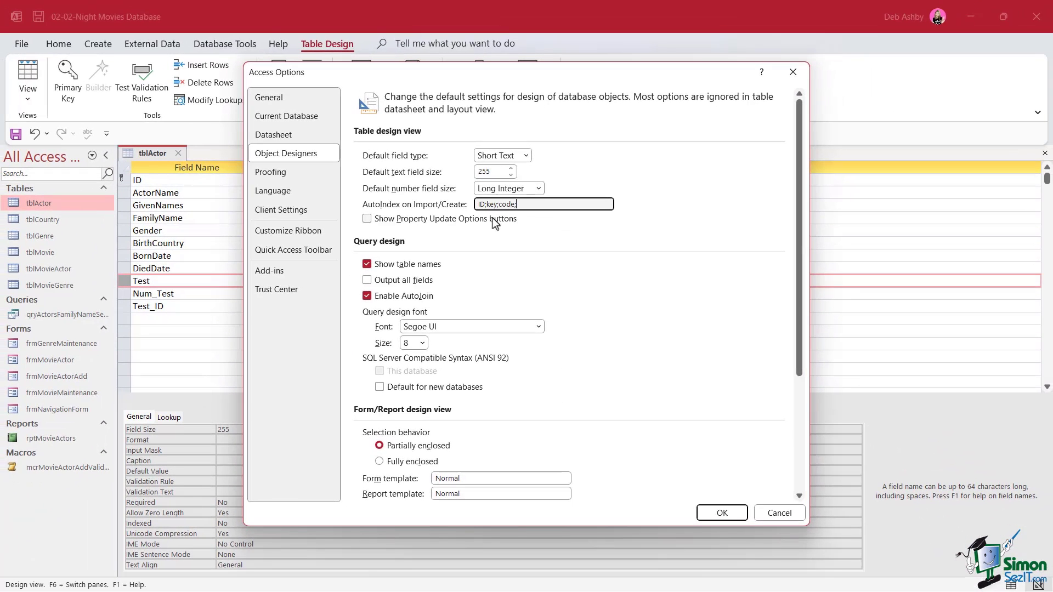
Step: Discard the Options changes, then delete the Test and Num_Test fields, confirming Num_Test's index removal
left_click(782, 518)
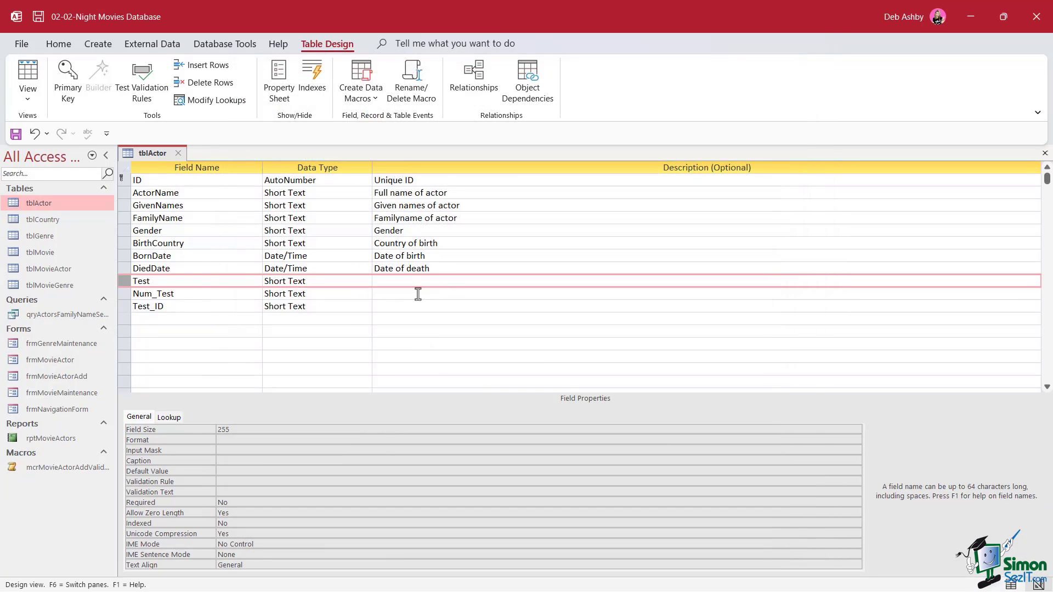
right_click(125, 281)
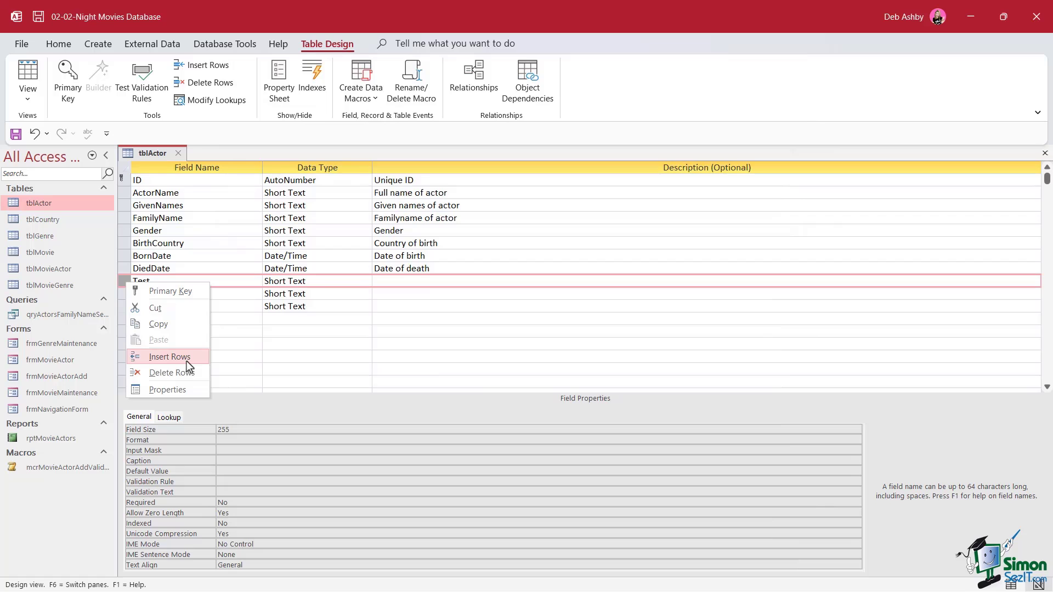
left_click(175, 372)
right_click(124, 282)
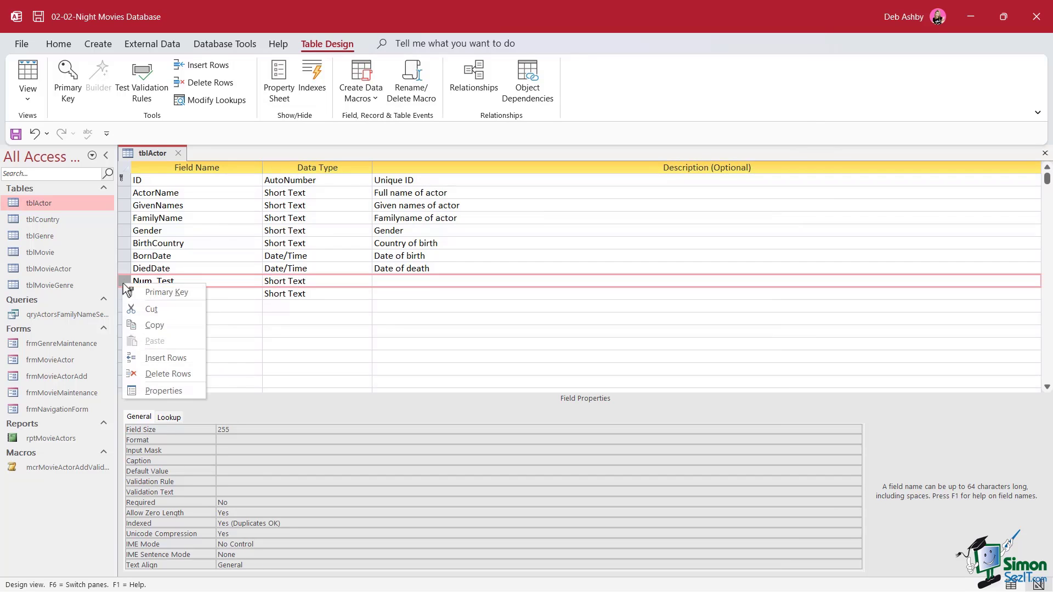
left_click(162, 373)
left_click(502, 349)
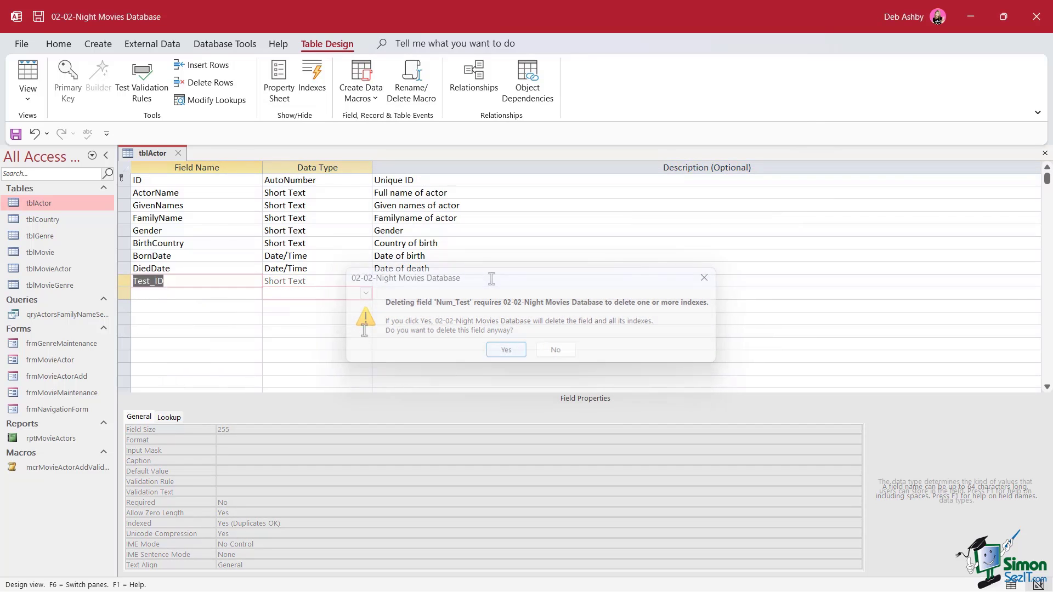
left_click(123, 269)
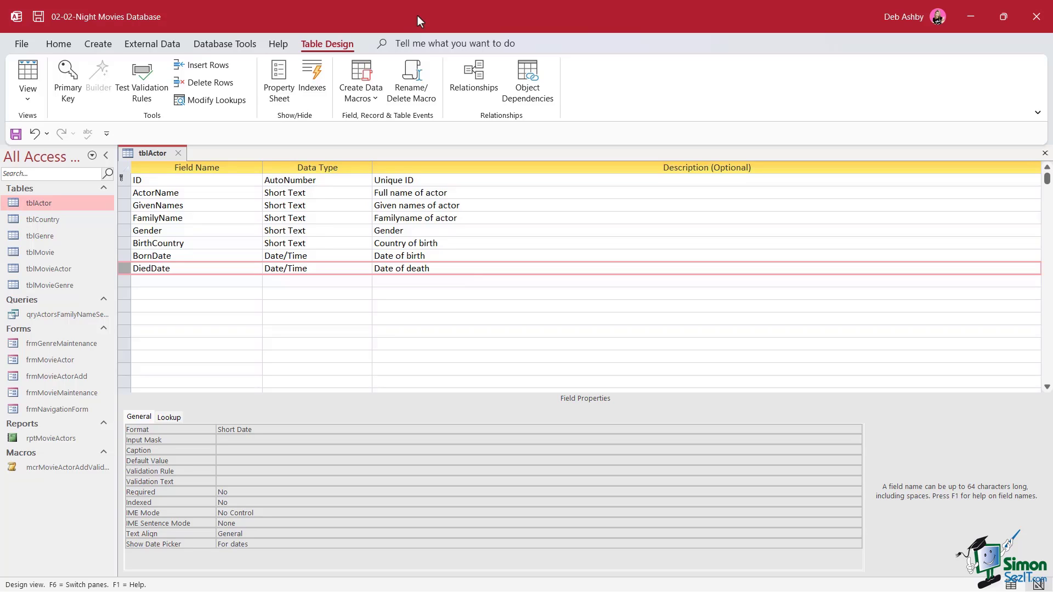
Step: Open File > Info for the 02-02-SimonSezIT_NightMovies database
left_click(22, 46)
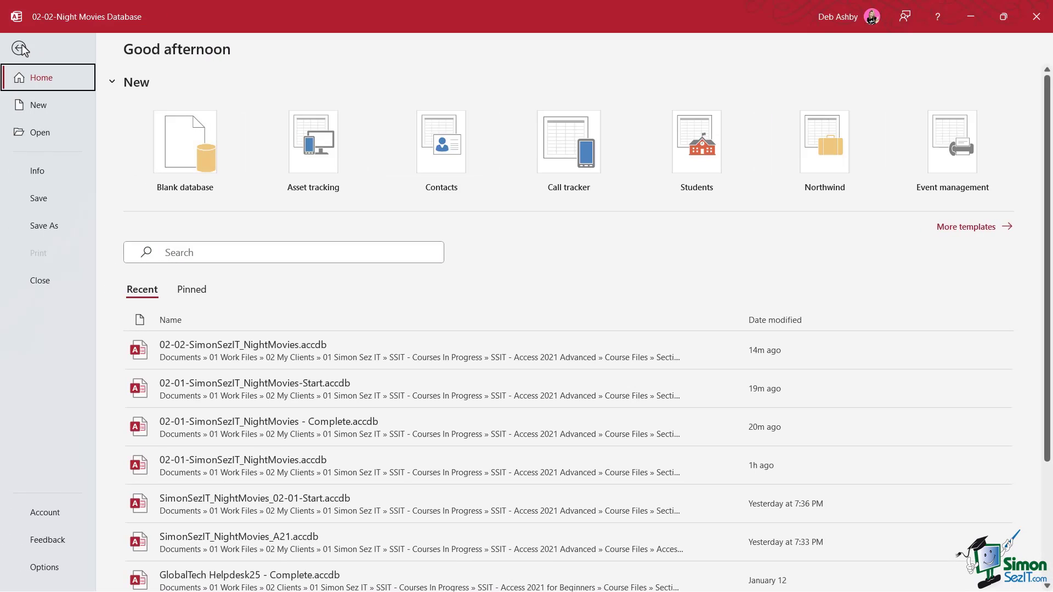
left_click(51, 172)
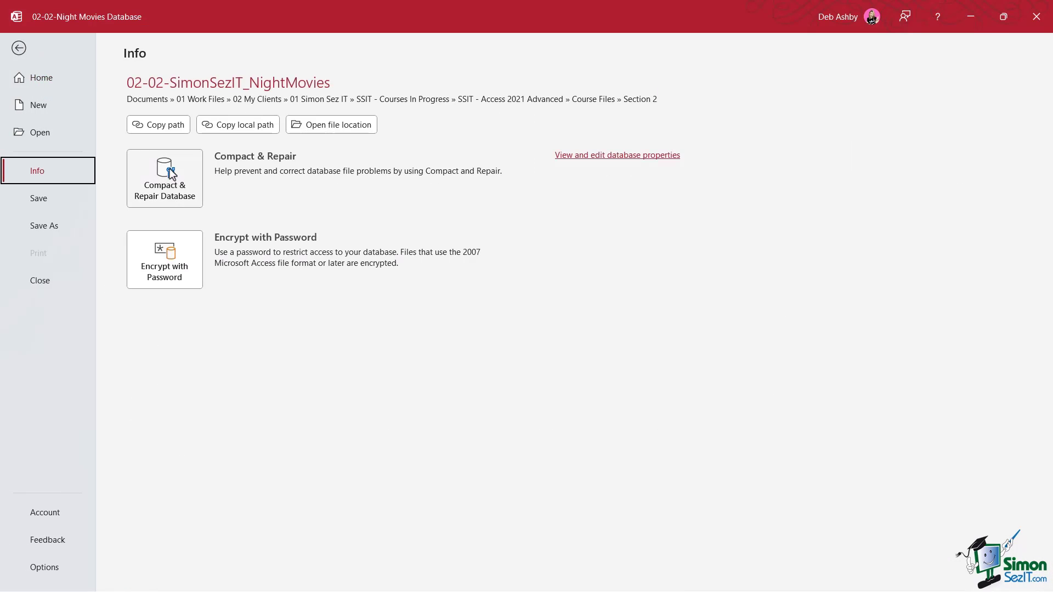